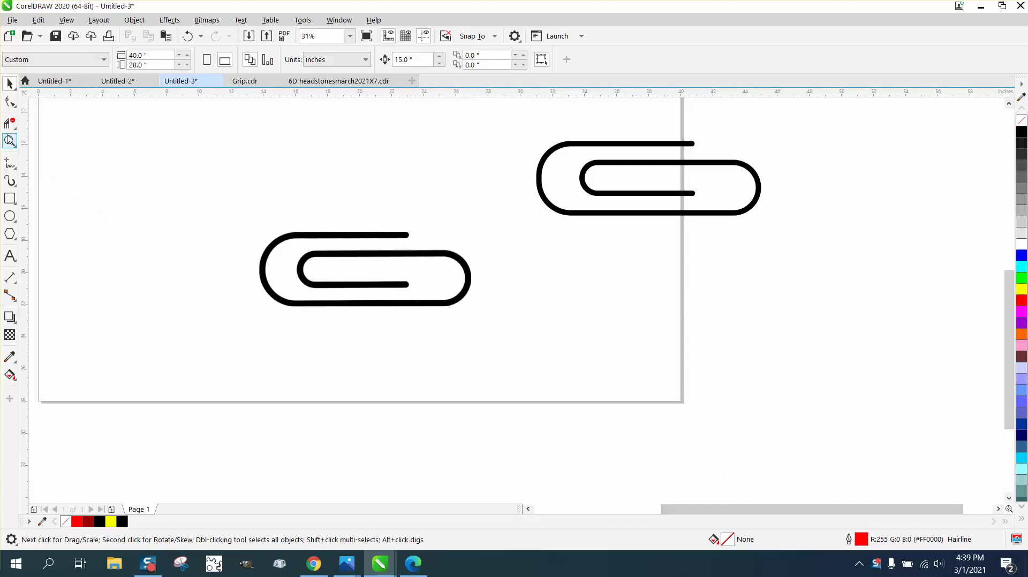
# Step: Zoom in closely on the top edge of the clip's stroke to inspect it
pyautogui.click(10, 140)
pyautogui.moveTo(313, 228); pyautogui.dragTo(364, 245)
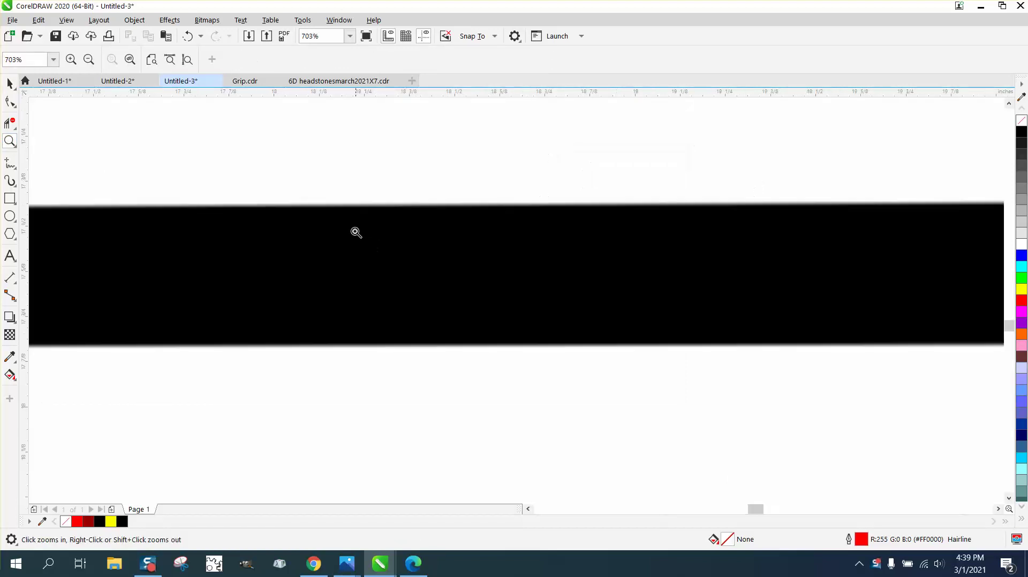
pyautogui.moveTo(349, 199); pyautogui.dragTo(394, 208)
pyautogui.scroll(-5, 320, 219)
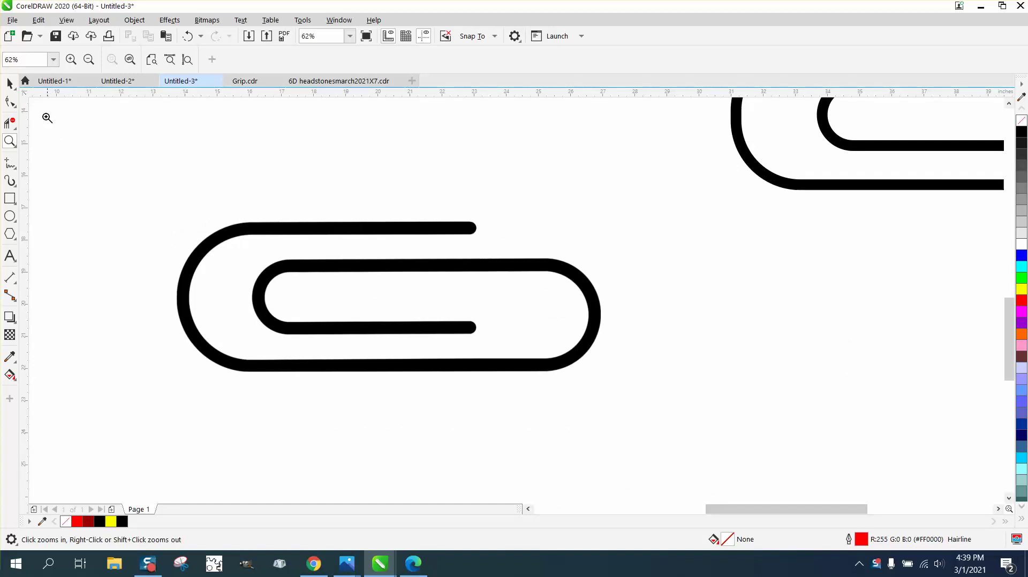
# Step: Nudge the right-hand paper clip slightly up and right, then zoom in on the left clip
pyautogui.click(10, 83)
pyautogui.scroll(-1, 265, 244)
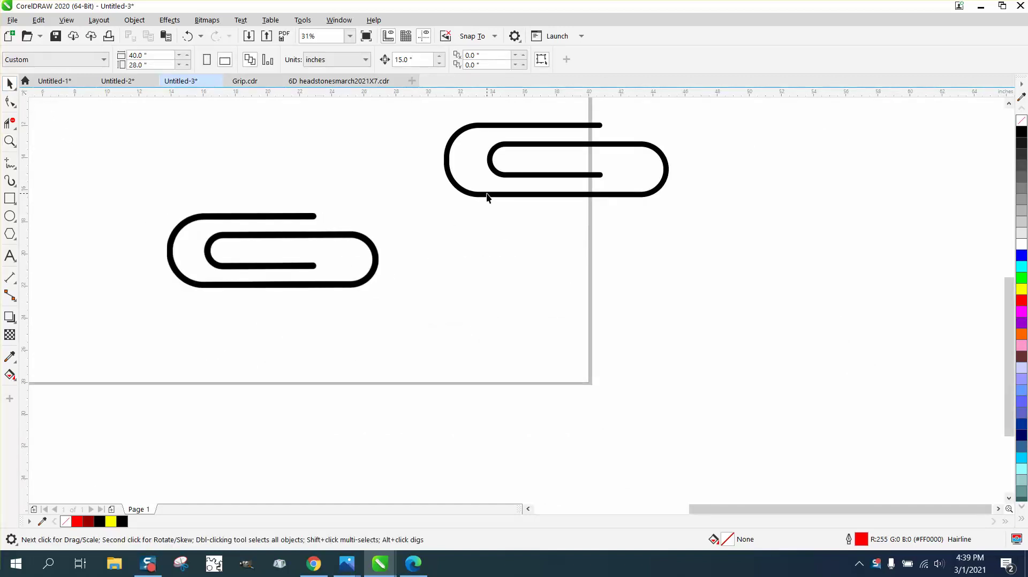
pyautogui.click(473, 197)
pyautogui.moveTo(474, 199); pyautogui.dragTo(499, 193)
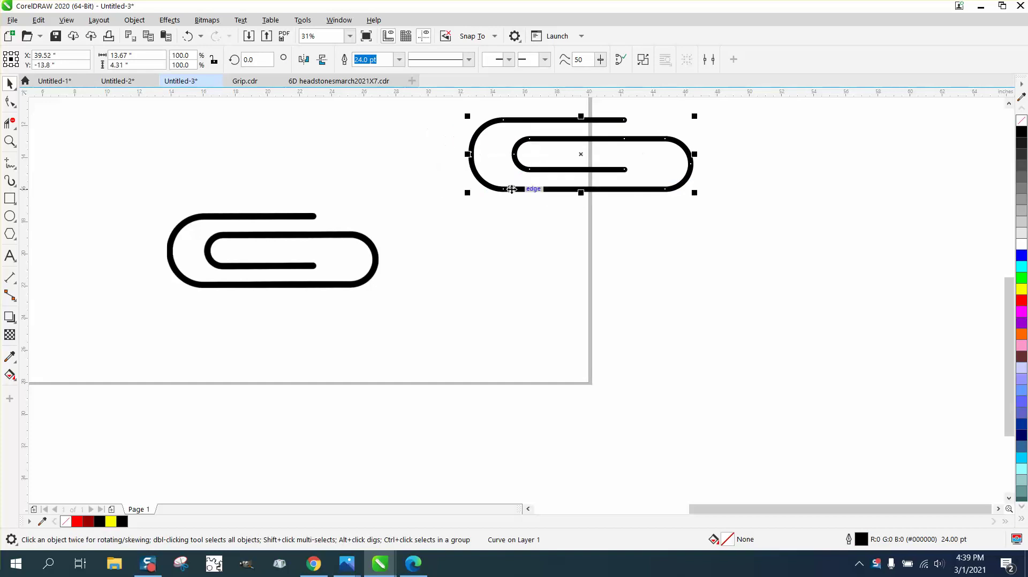
pyautogui.click(9, 141)
pyautogui.moveTo(149, 188); pyautogui.dragTo(444, 294)
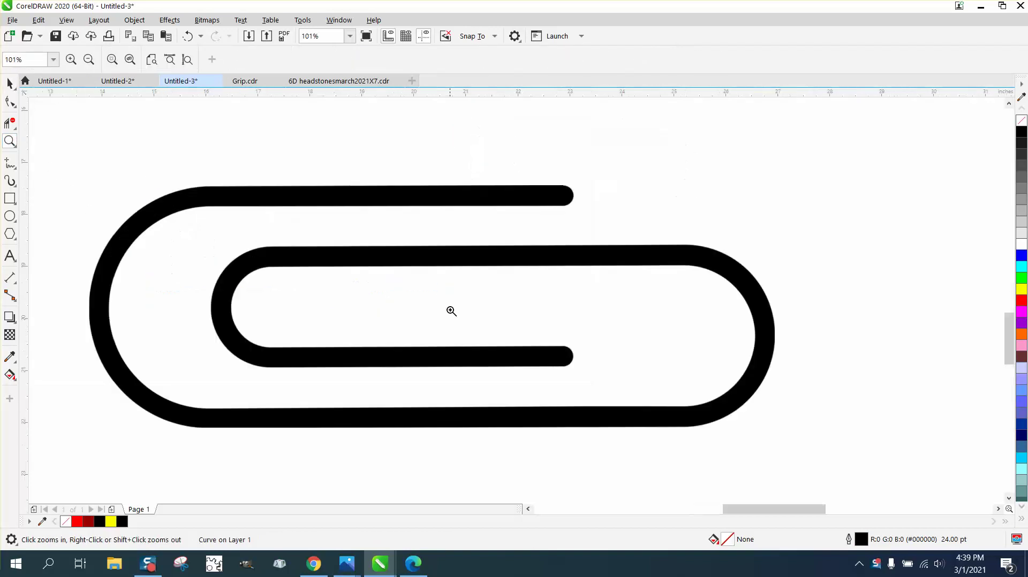
# Step: Draw a rectangle over the left clip's outer loop and fit its top and bottom edges to the stroke
pyautogui.click(9, 198)
pyautogui.click(572, 196)
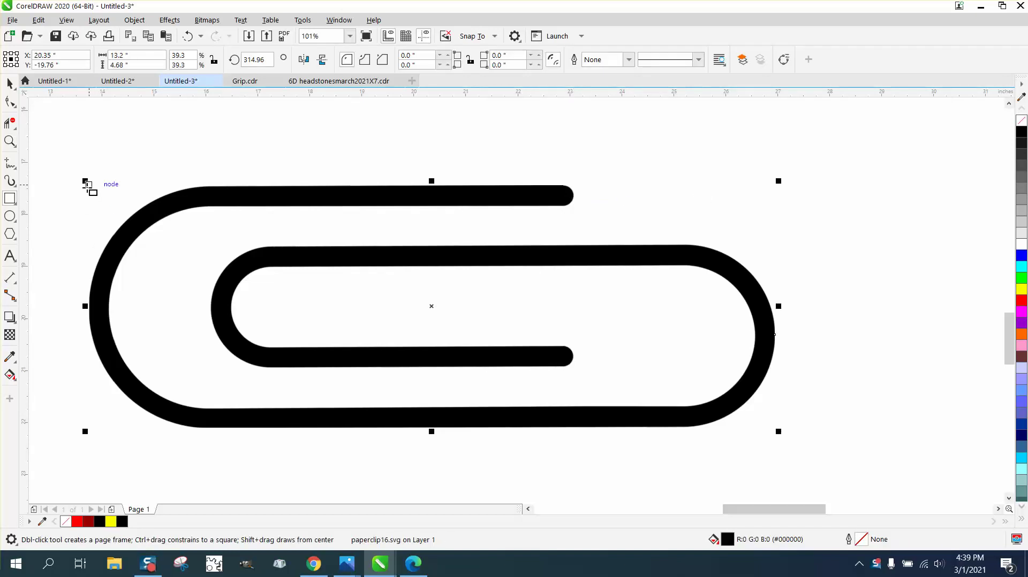
pyautogui.moveTo(89, 188); pyautogui.dragTo(775, 427)
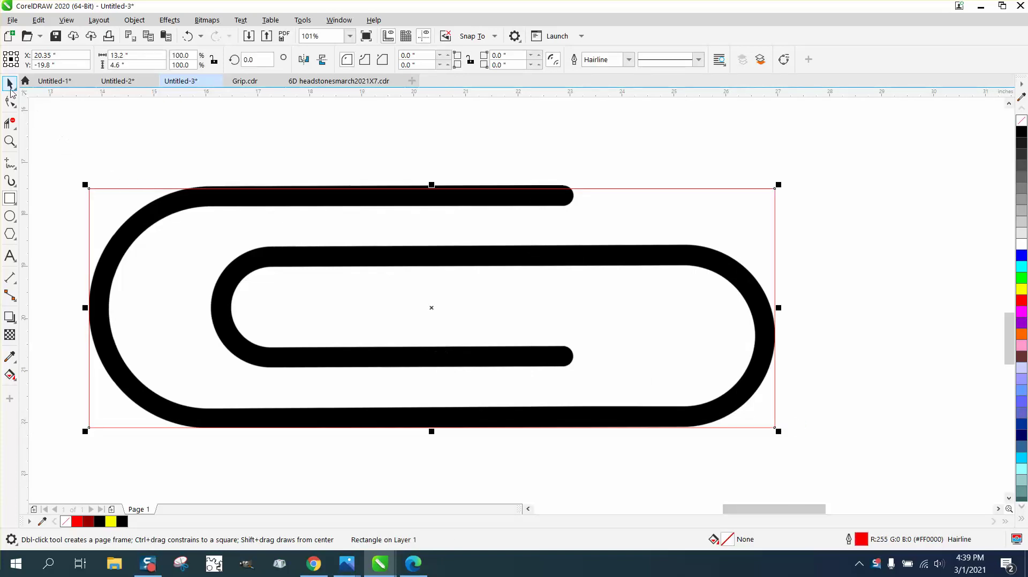
pyautogui.click(9, 84)
pyautogui.moveTo(432, 183); pyautogui.dragTo(432, 190)
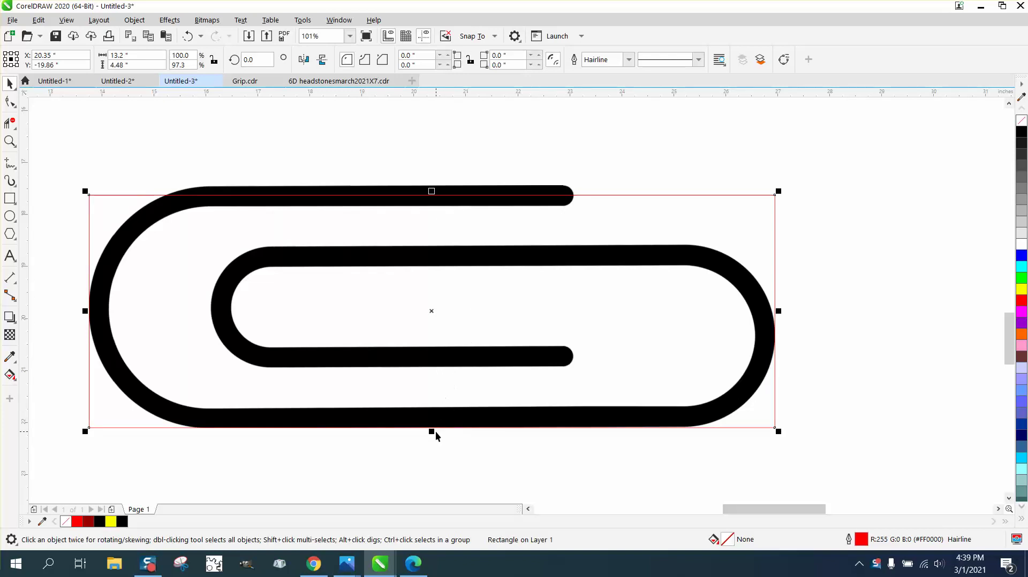
pyautogui.moveTo(431, 431); pyautogui.dragTo(432, 422)
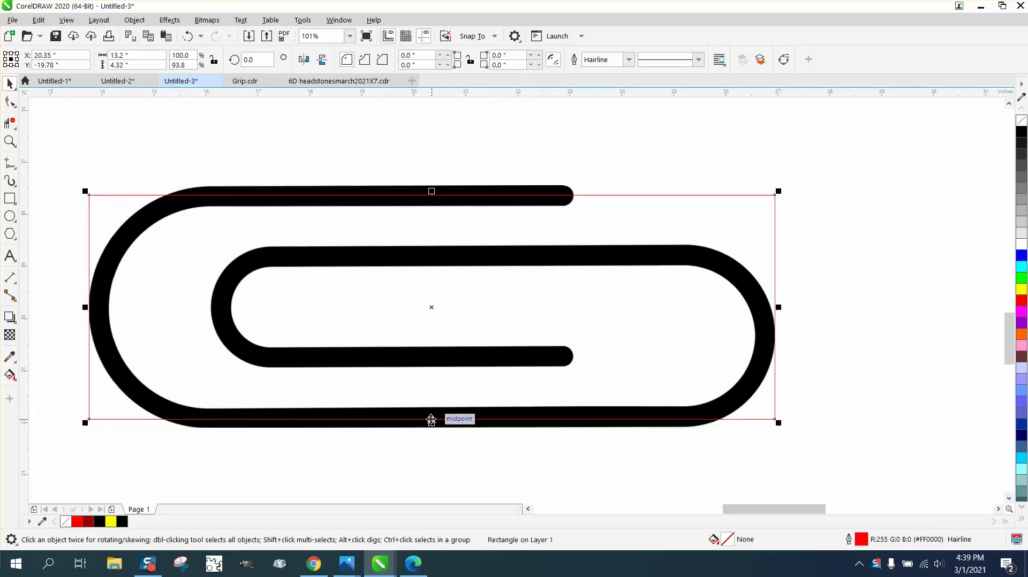
# Step: Unlock the corner radii and round the top-left and bottom-left corners to 2 inches
pyautogui.click(471, 62)
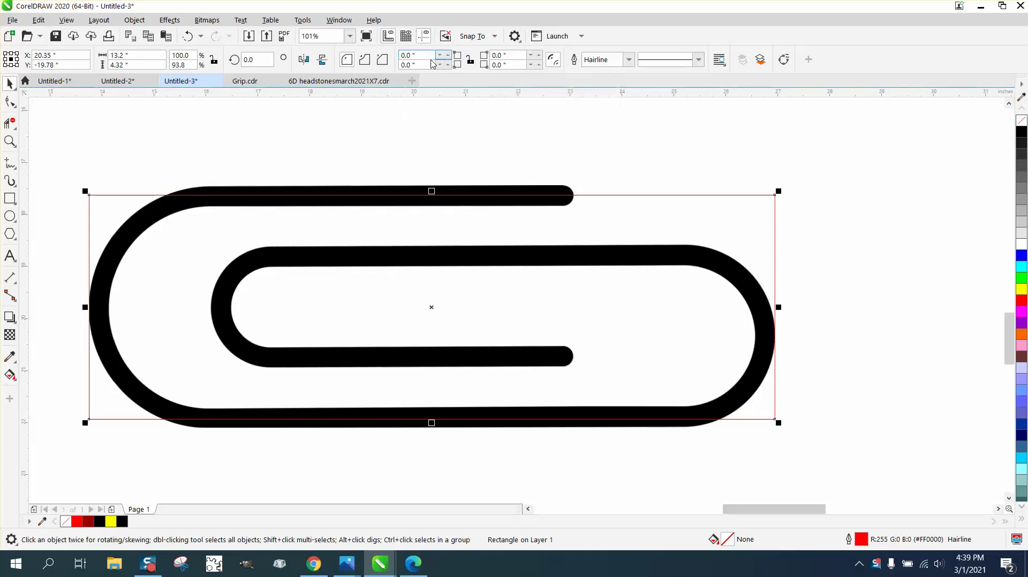
pyautogui.moveTo(422, 55); pyautogui.dragTo(376, 59)
pyautogui.write('2')
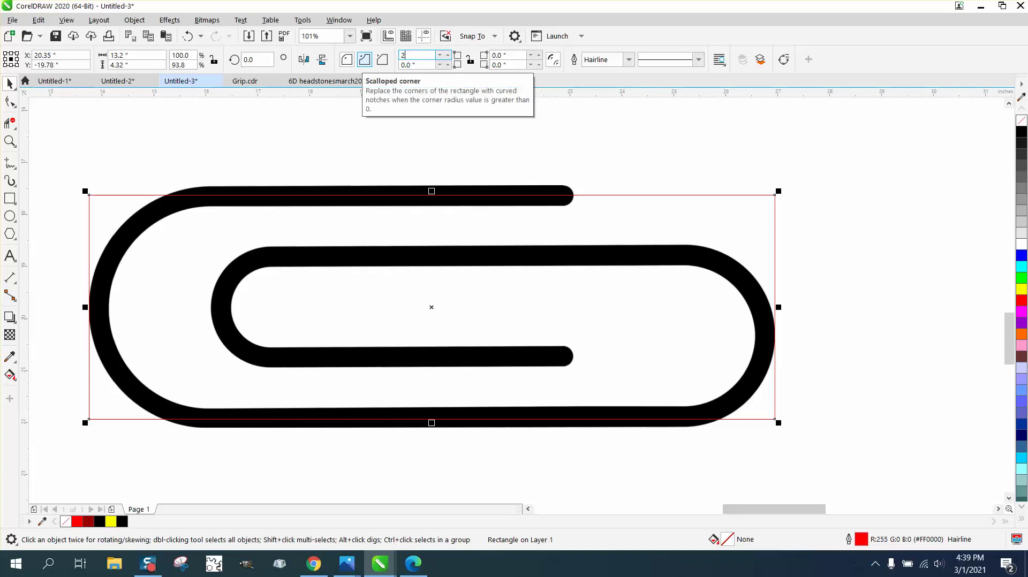
pyautogui.press('Tab')
pyautogui.write('2')
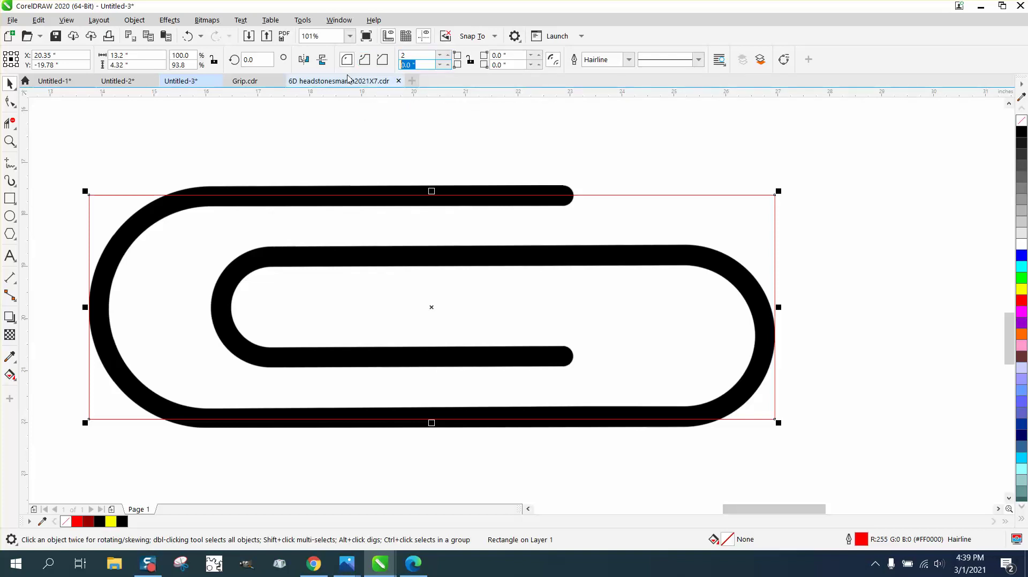
pyautogui.press('Return')
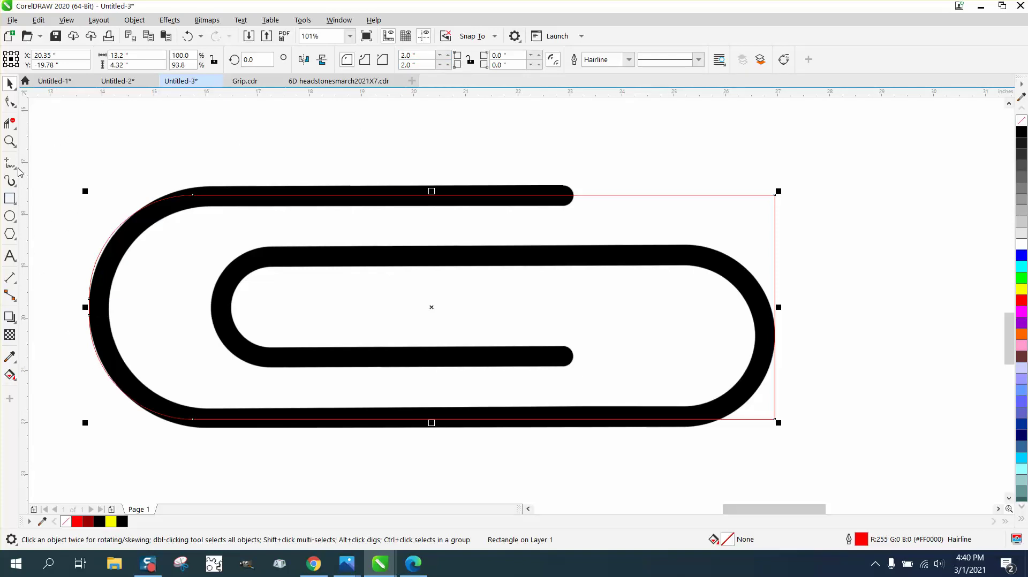
# Step: Draw a rectangle over the clip's inner loop with a 2-inch corner radius
pyautogui.click(9, 198)
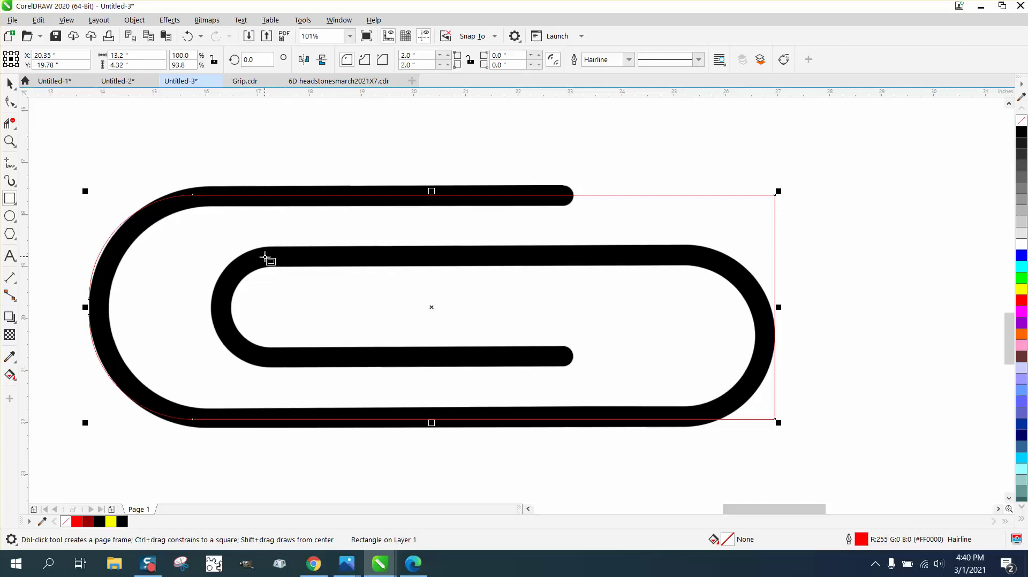
pyautogui.moveTo(216, 256); pyautogui.dragTo(769, 360)
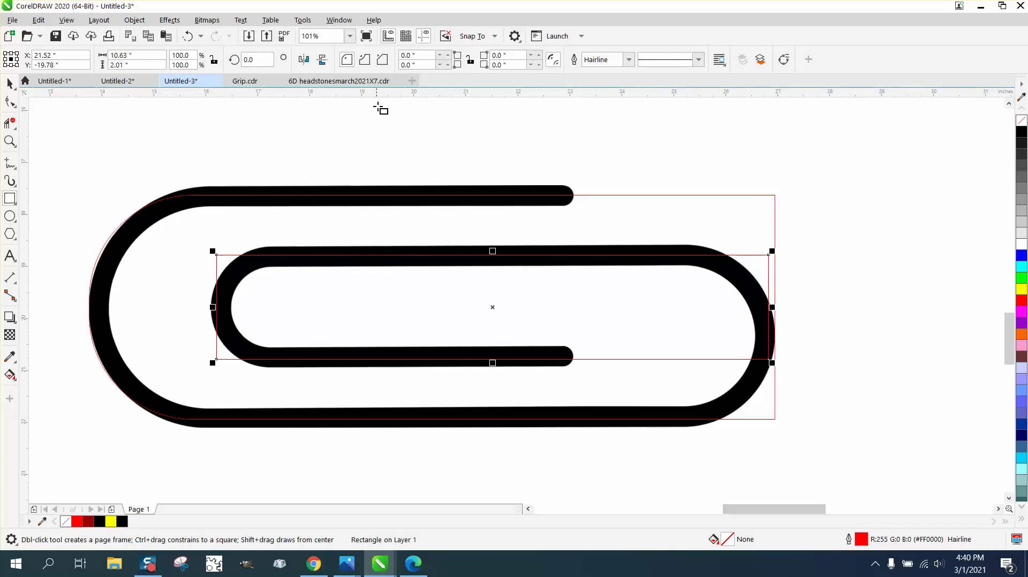
pyautogui.click(426, 58)
pyautogui.write('2')
pyautogui.press('Return')
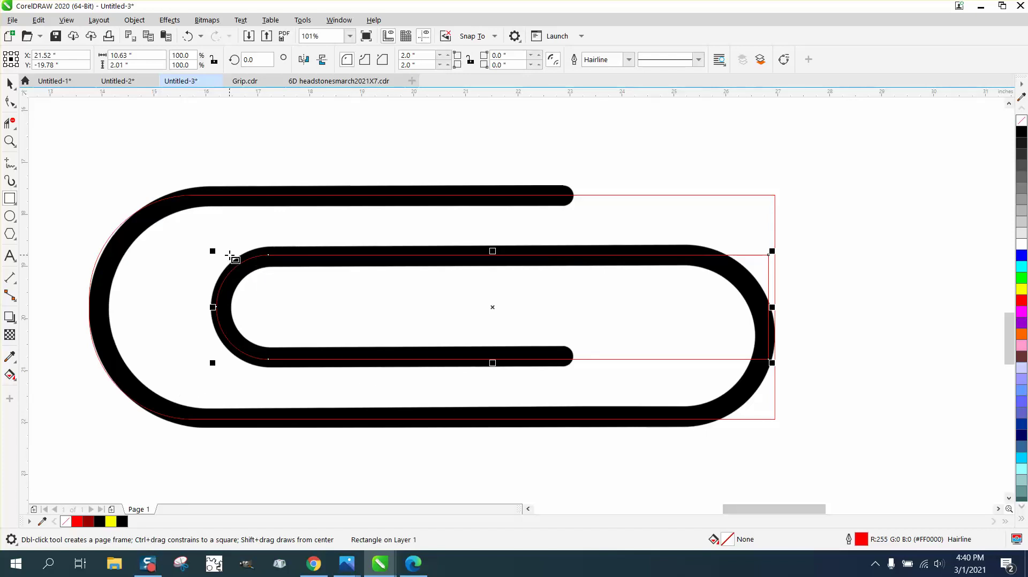
# Step: Draw a rectangle over the right-hand bend and round its two right corners to 2 inches
pyautogui.moveTo(231, 256); pyautogui.dragTo(771, 420)
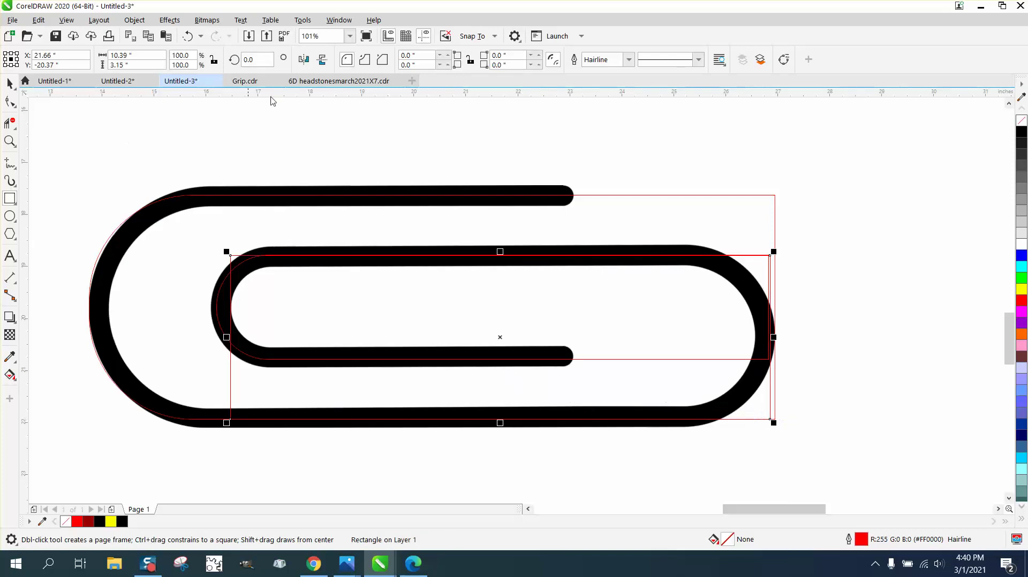
pyautogui.click(470, 60)
pyautogui.write('2')
pyautogui.press('Tab')
pyautogui.write('2')
pyautogui.press('Return')
# Step: Drag the original black clip off the traced rectangles and zoom out to the whole page
pyautogui.scroll(-8, 368, 99)
pyautogui.click(9, 84)
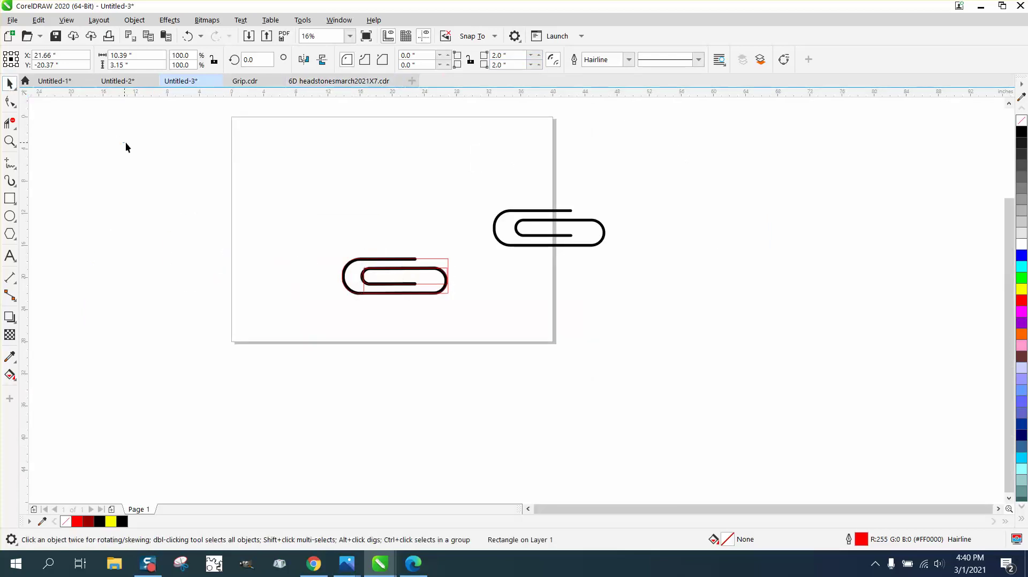
pyautogui.click(125, 142)
pyautogui.moveTo(345, 278); pyautogui.dragTo(570, 364)
pyautogui.click(9, 141)
pyautogui.moveTo(274, 269); pyautogui.dragTo(658, 399)
pyautogui.rightClick(420, 340)
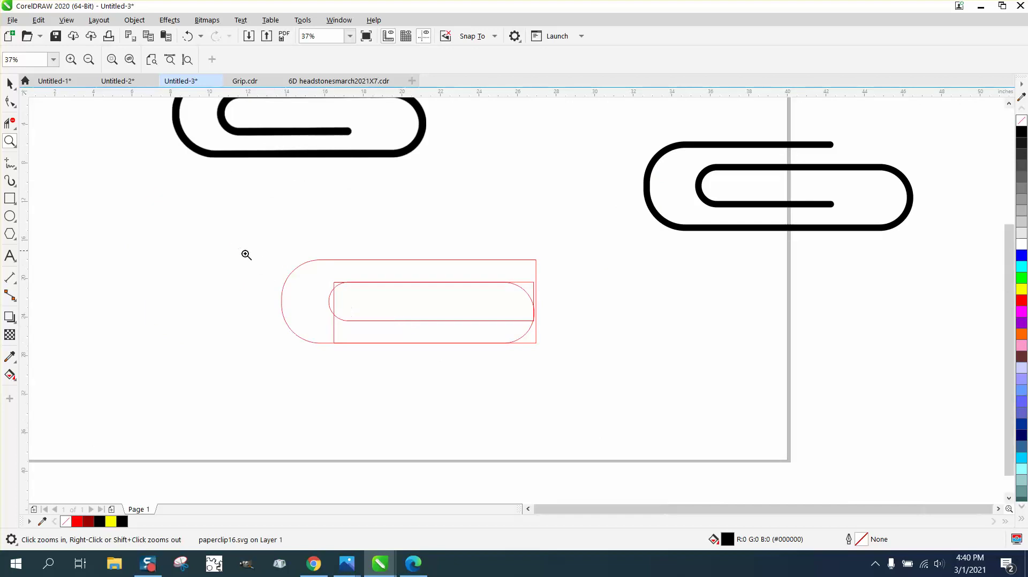
pyautogui.rightClick(247, 253)
# Step: Place the black clip just above the red outlines and select all three rectangles
pyautogui.click(10, 83)
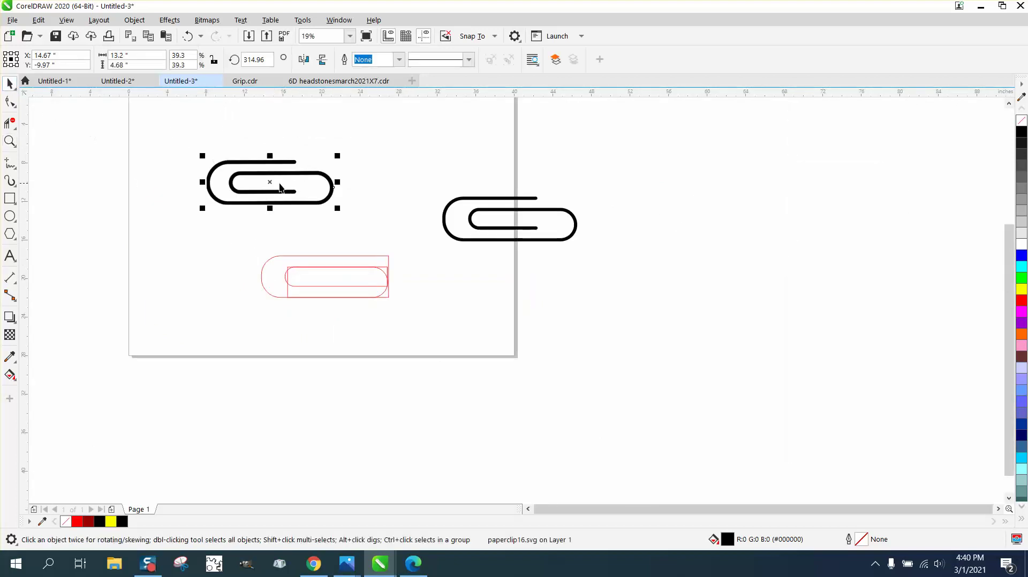
pyautogui.moveTo(270, 182); pyautogui.dragTo(340, 221)
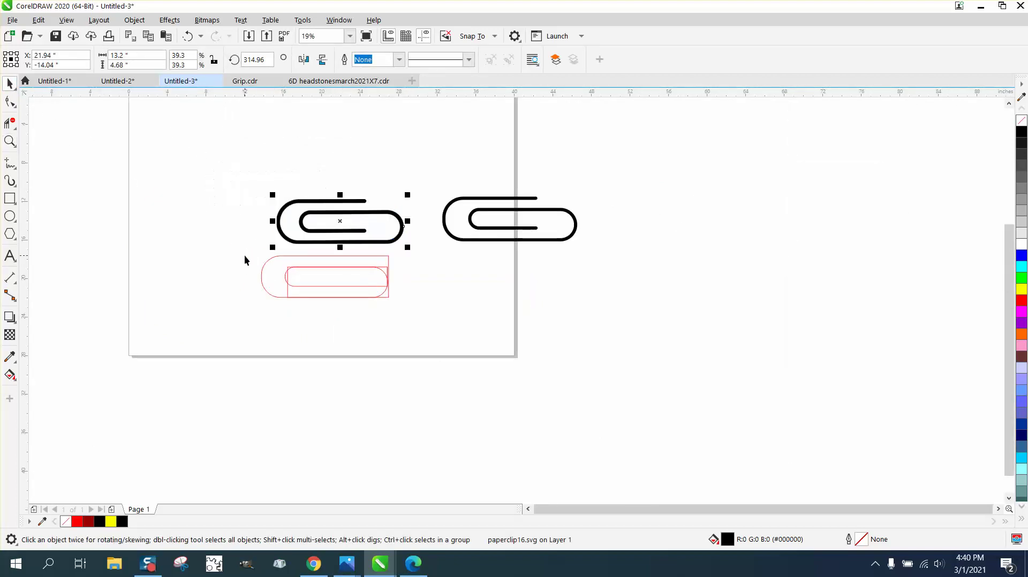
pyautogui.moveTo(244, 255); pyautogui.dragTo(409, 297)
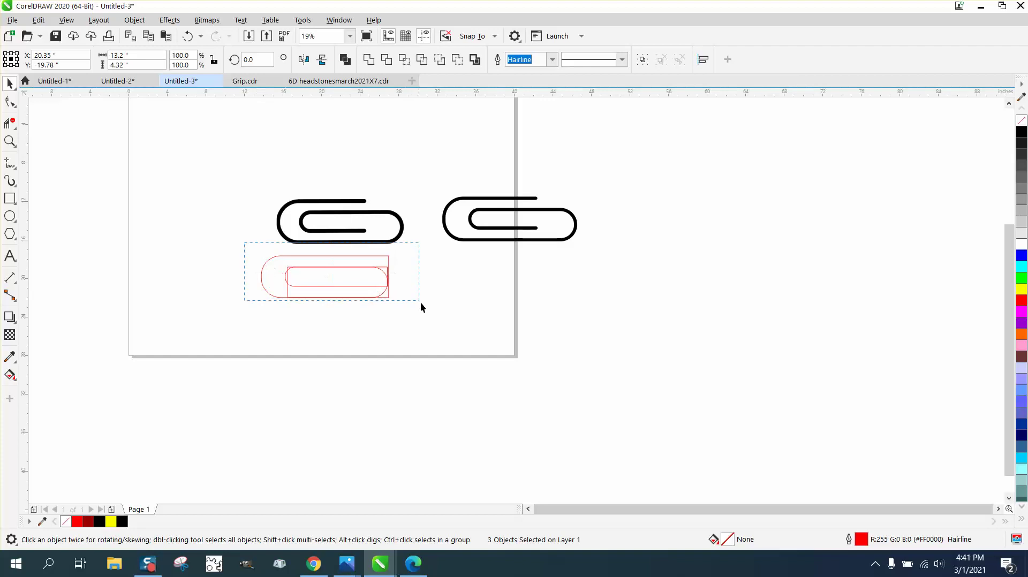
# Step: Convert the three rectangles to curves and zoom in on the red outlines
pyautogui.click(135, 20)
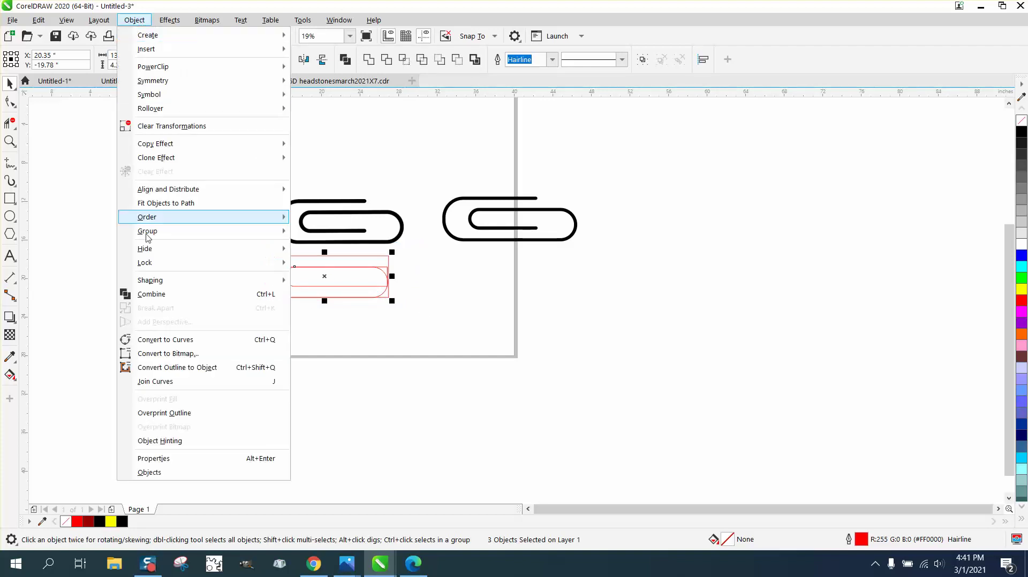
pyautogui.click(170, 340)
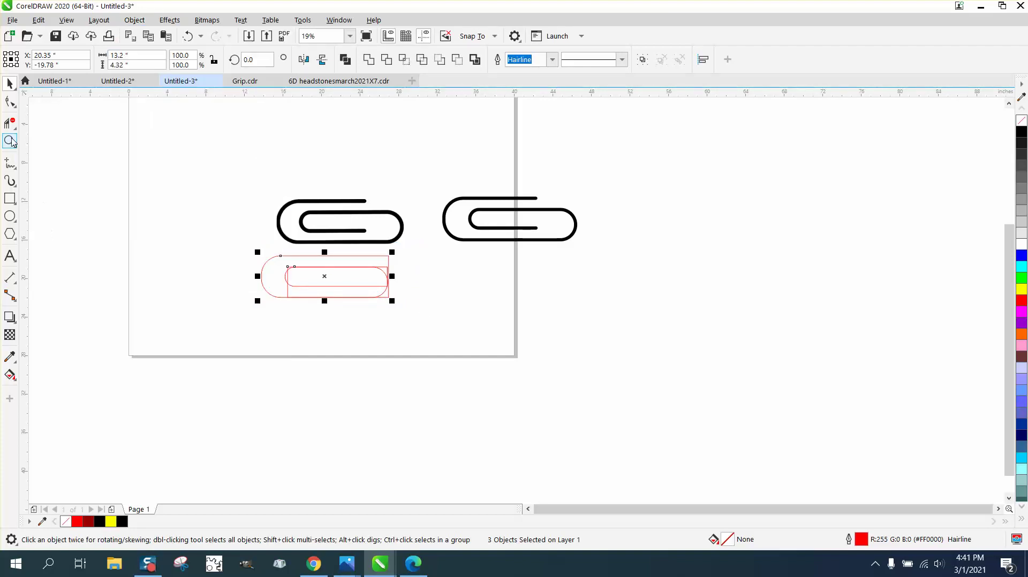
pyautogui.click(10, 141)
pyautogui.moveTo(500, 336); pyautogui.dragTo(243, 230)
# Step: Break the outer curve apart at its top-right and bottom-right corner nodes
pyautogui.click(11, 103)
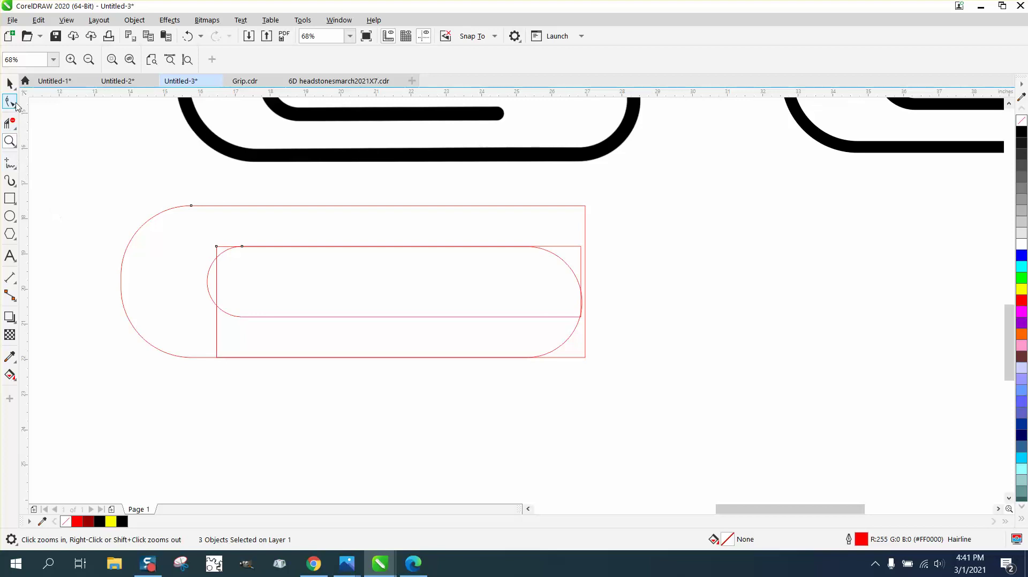
pyautogui.moveTo(597, 214); pyautogui.dragTo(589, 211)
pyautogui.rightClick(586, 207)
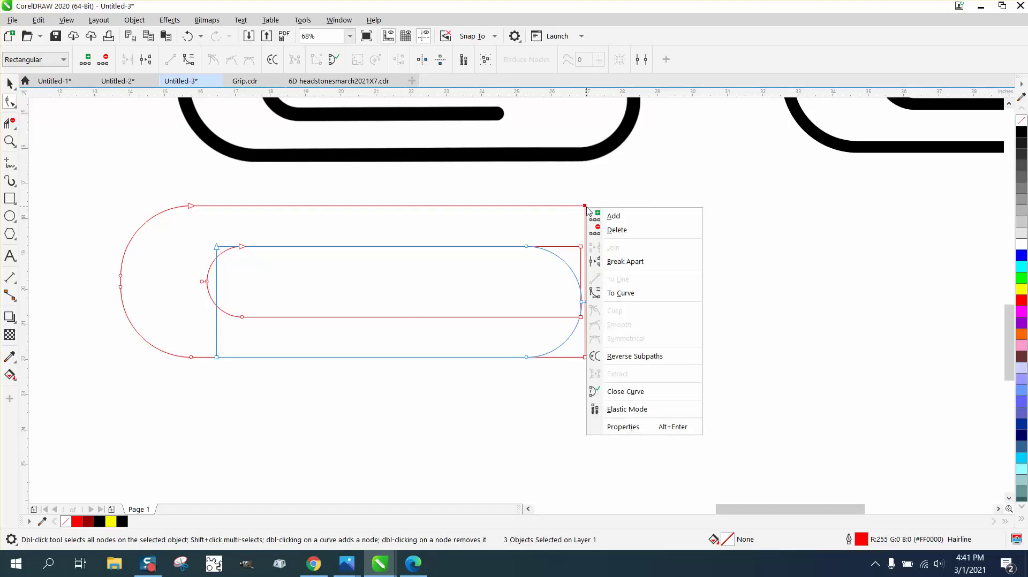
pyautogui.click(625, 262)
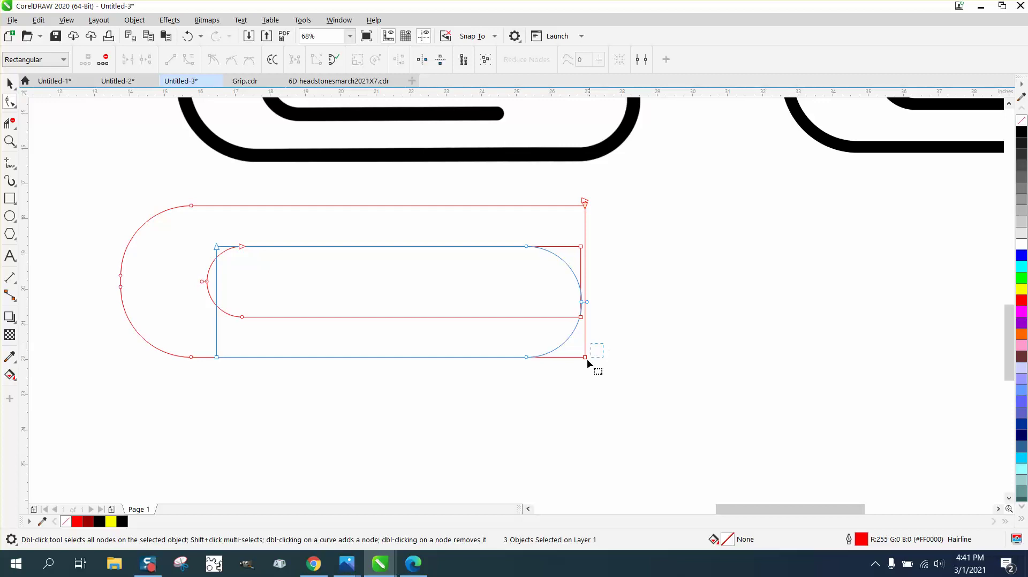
pyautogui.click(585, 357)
pyautogui.rightClick(585, 358)
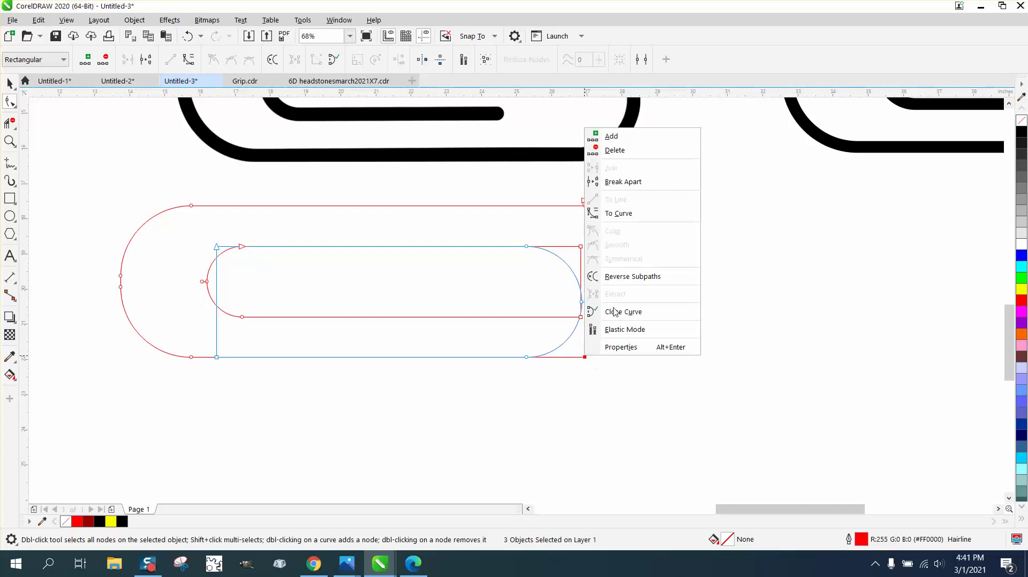
pyautogui.click(616, 182)
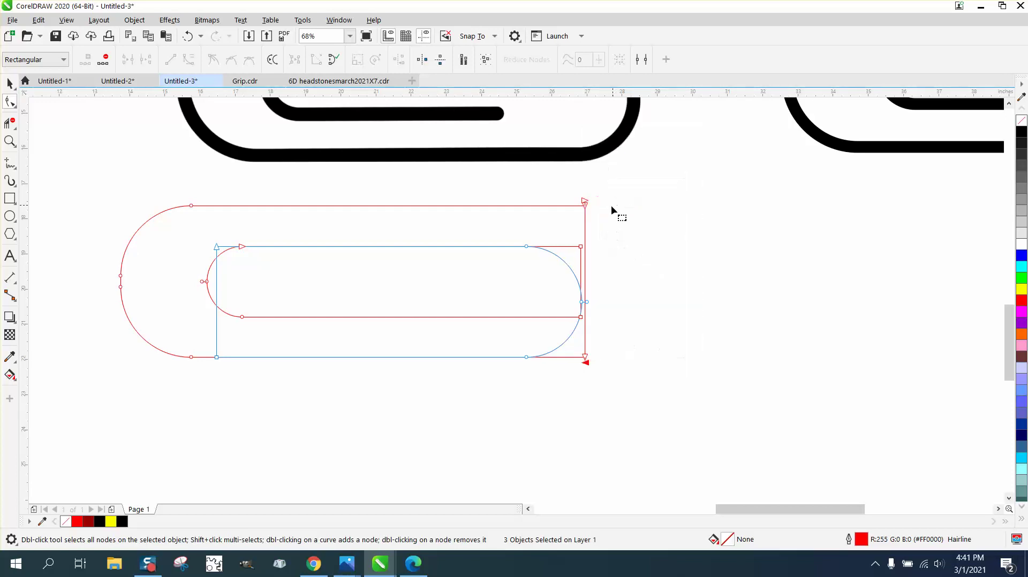
# Step: Delete the outer shape's right vertical edge and shorten the top line leftward
pyautogui.click(10, 123)
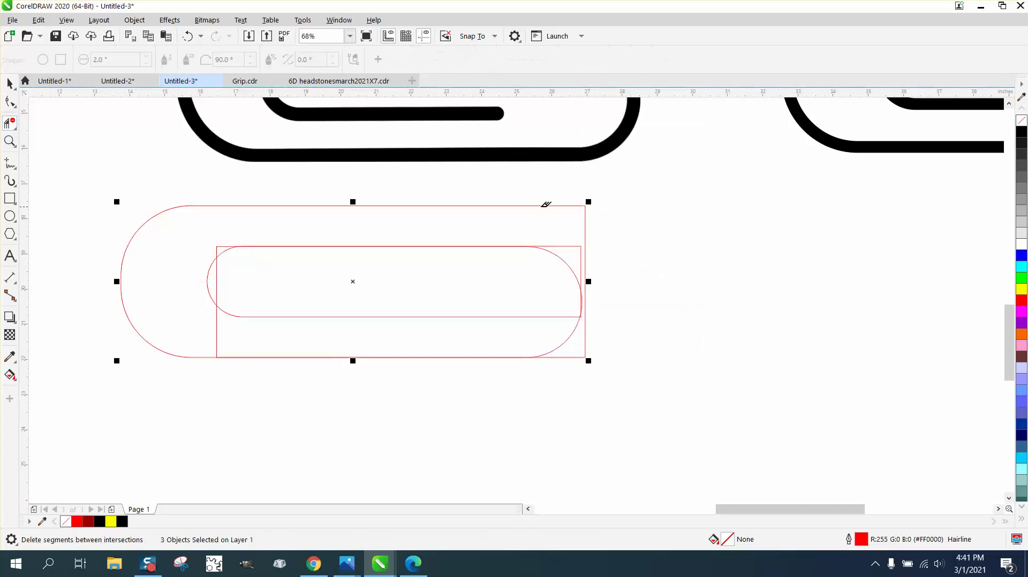
pyautogui.click(589, 217)
pyautogui.scroll(-4, 524, 258)
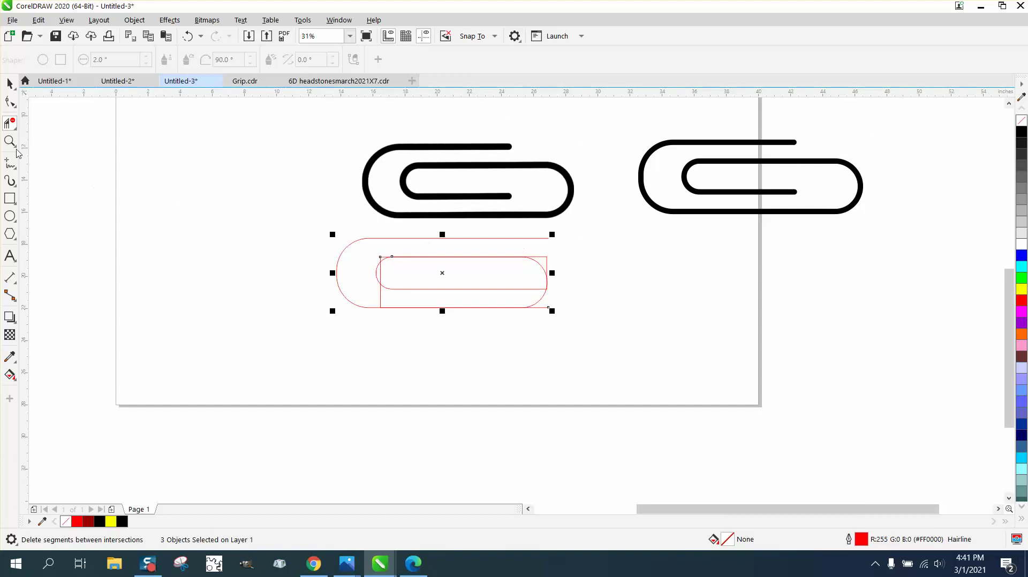
pyautogui.click(10, 101)
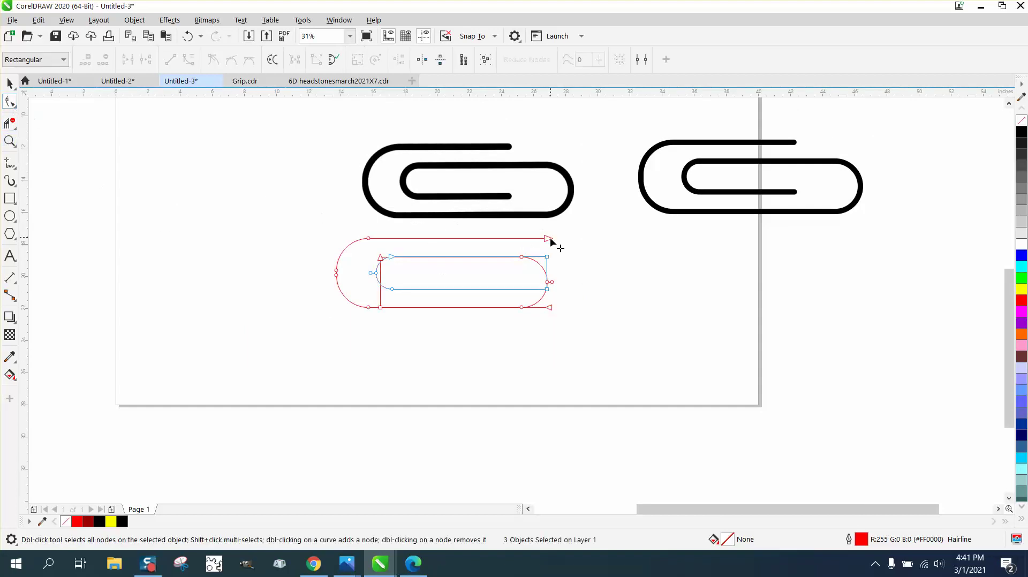
pyautogui.moveTo(551, 240); pyautogui.dragTo(515, 235)
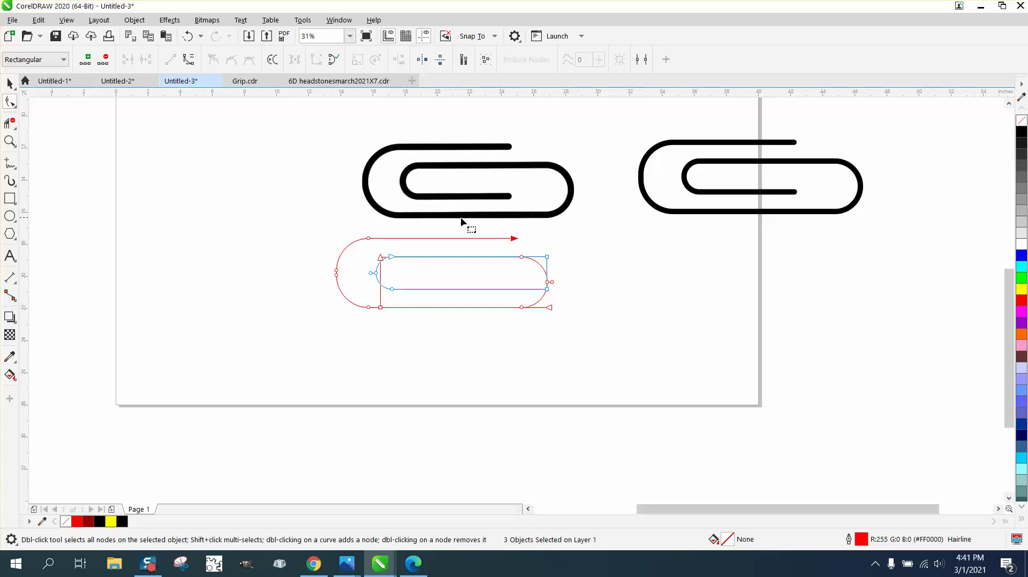
# Step: Remove the vertical segments inside the inner arc and the rectangle corner beyond it
pyautogui.click(10, 141)
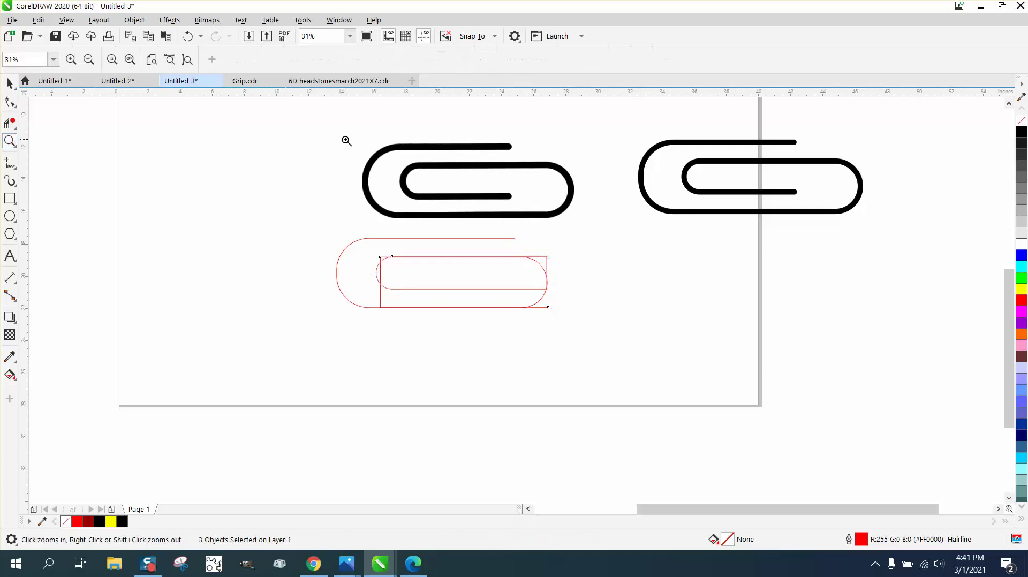
pyautogui.moveTo(334, 130)
pyautogui.mouseDown()
pyautogui.moveTo(616, 344)
pyautogui.moveTo(719, 393)
pyautogui.mouseUp()
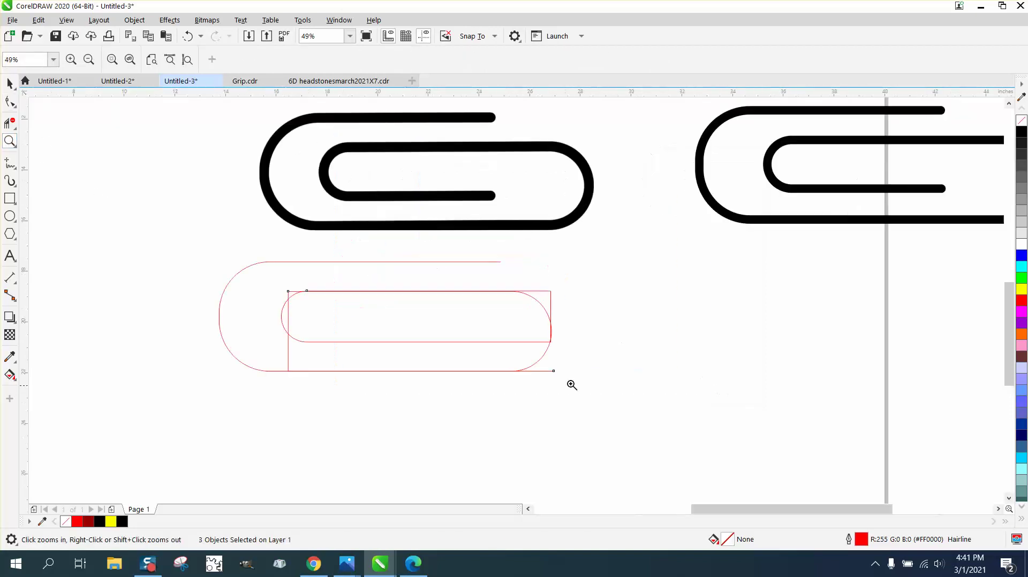
pyautogui.click(9, 123)
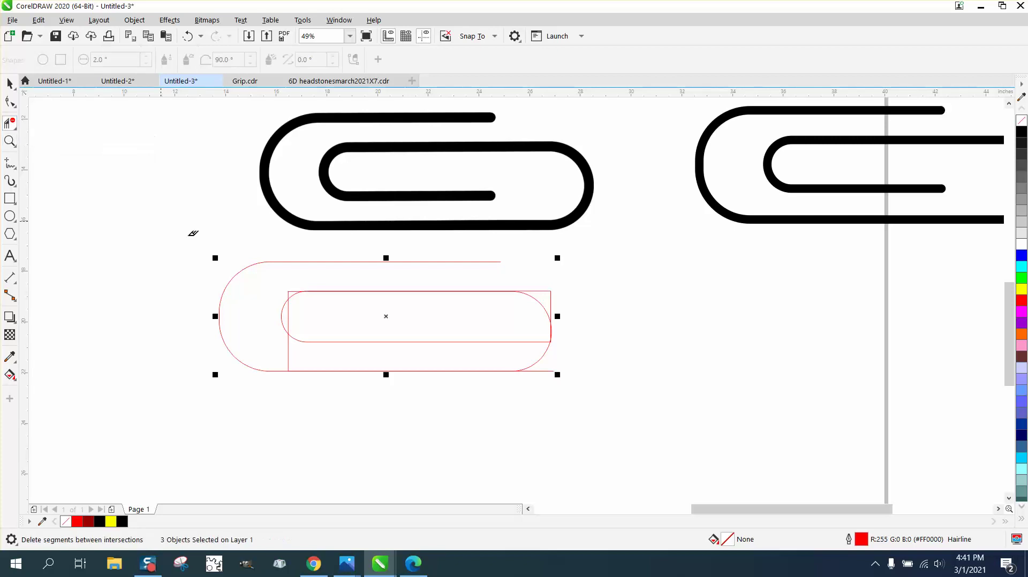
pyautogui.click(288, 308)
pyautogui.click(289, 348)
pyautogui.click(551, 293)
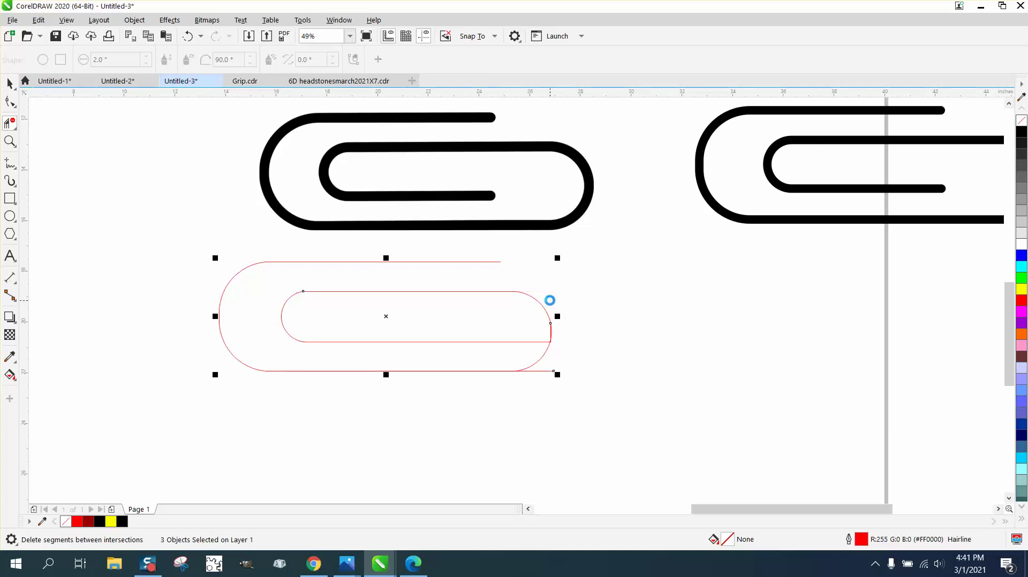
# Step: Delete the vertical line between the arc intersections and the leftover stub beside it
pyautogui.press('z')
pyautogui.moveTo(534, 323); pyautogui.dragTo(576, 349)
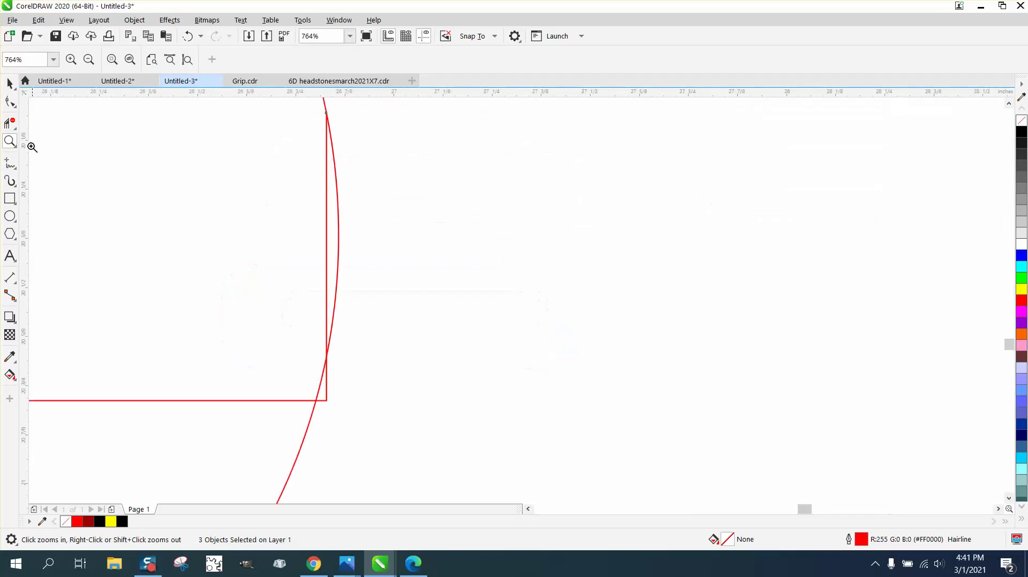
pyautogui.click(10, 123)
pyautogui.click(328, 226)
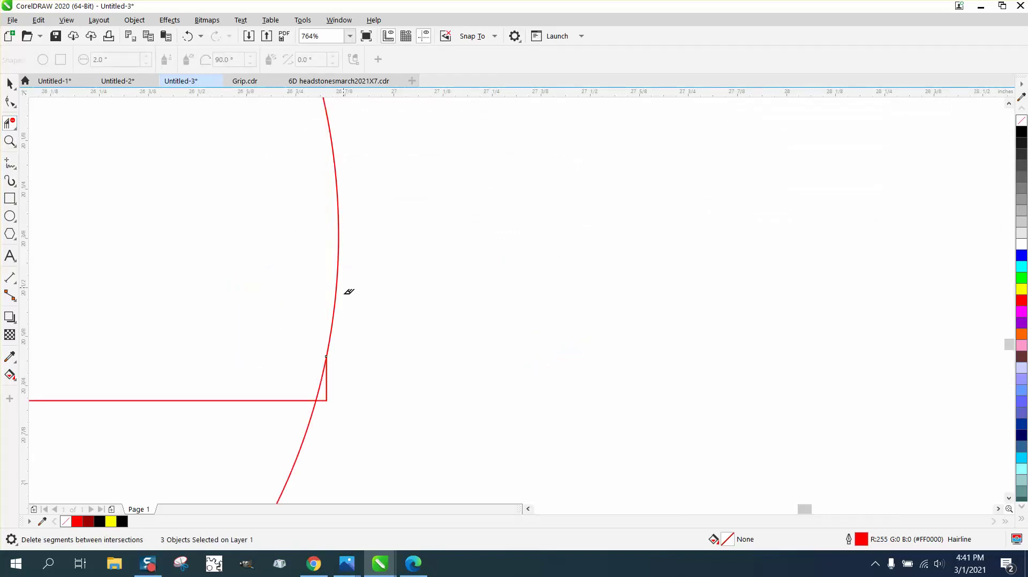
pyautogui.click(327, 377)
pyautogui.scroll(-7, 405, 306)
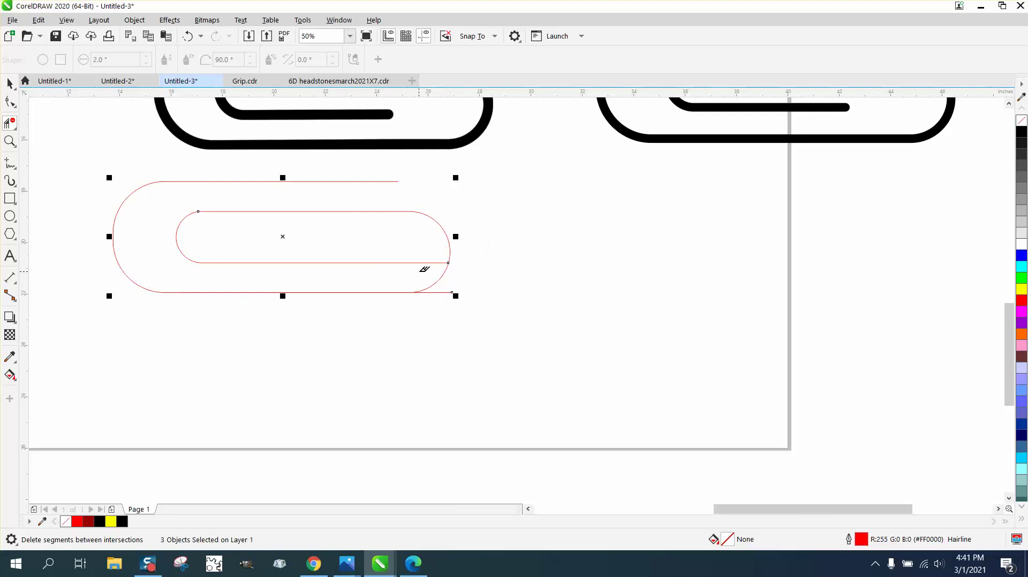
# Step: Cut the inner bottom line with a temporary freehand line, trim the excess, then delete the cut line
pyautogui.click(10, 163)
pyautogui.click(348, 247)
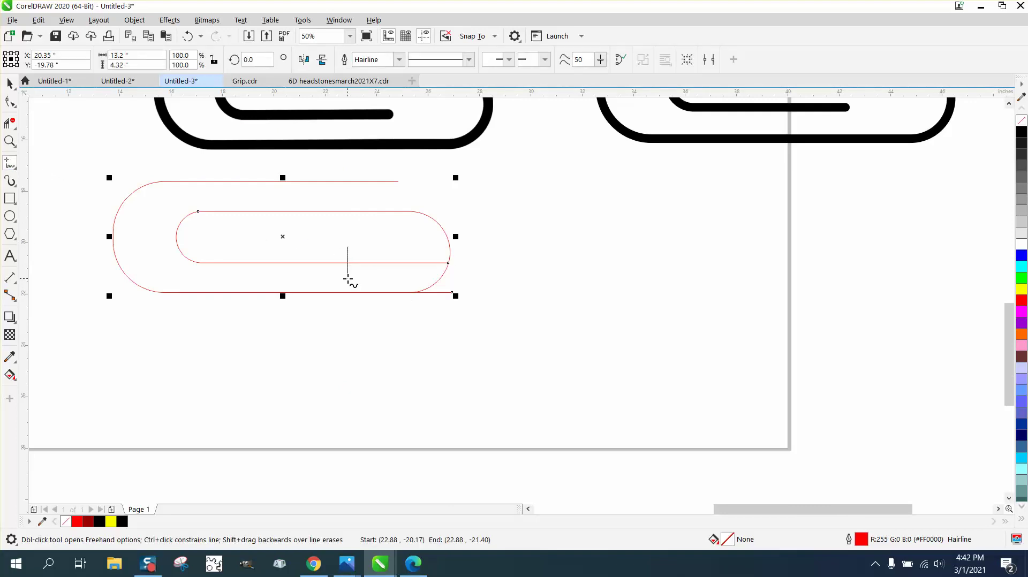
pyautogui.click(348, 279)
pyautogui.click(10, 123)
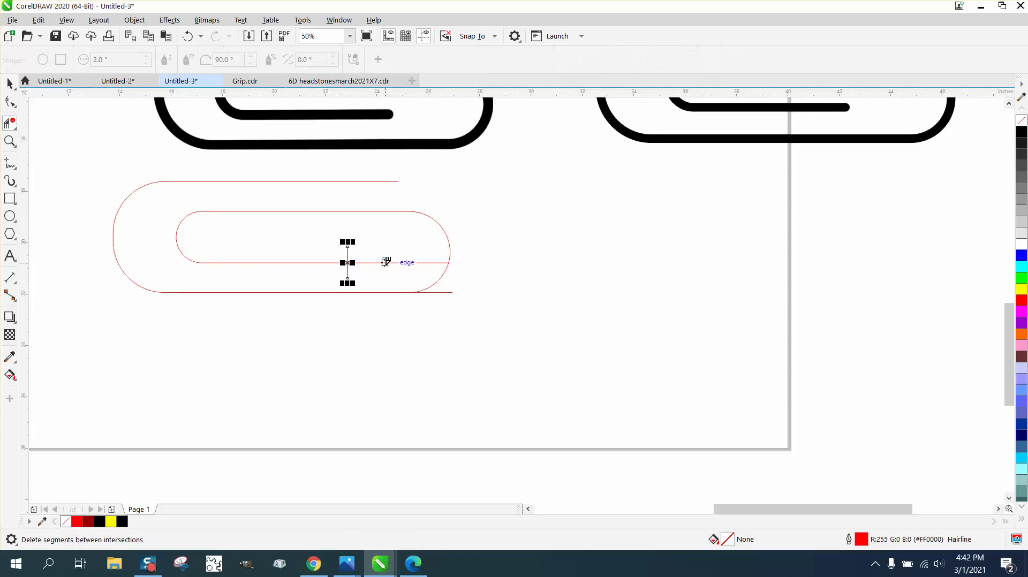
pyautogui.click(386, 263)
pyautogui.click(452, 293)
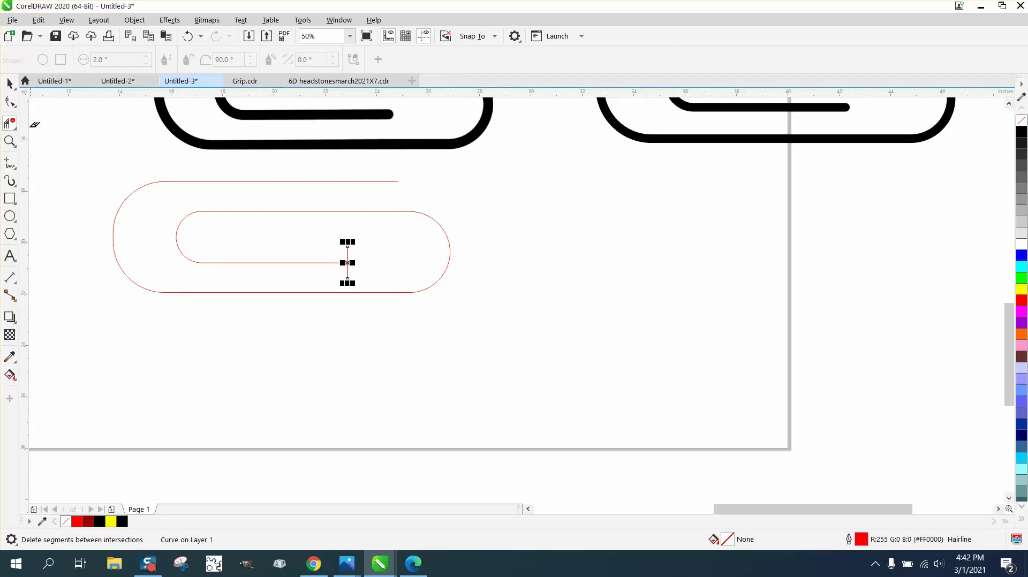
pyautogui.click(9, 83)
pyautogui.press('Delete')
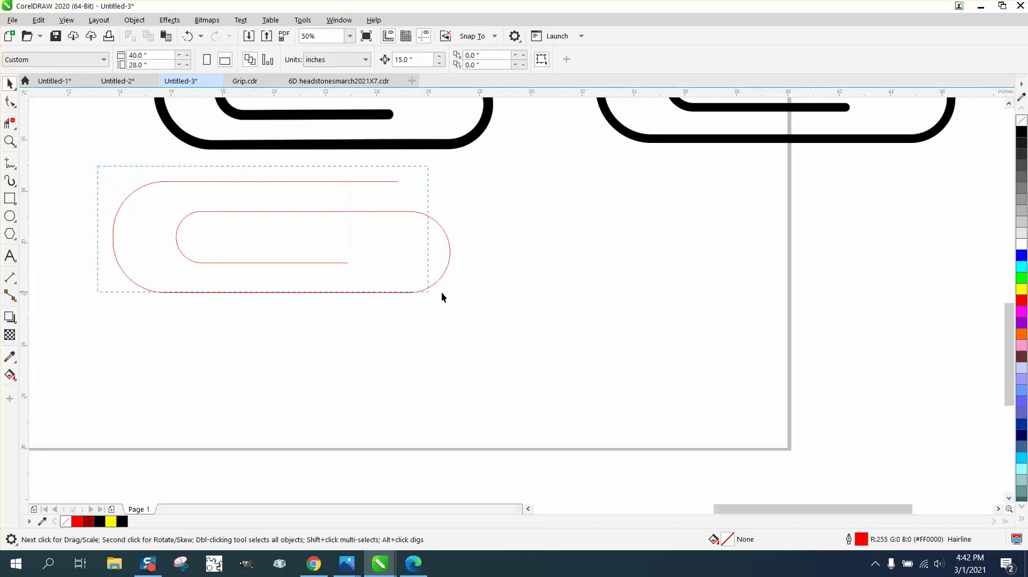
# Step: Combine the three paper-clip curves into a single curve
pyautogui.moveTo(518, 329); pyautogui.dragTo(518, 331)
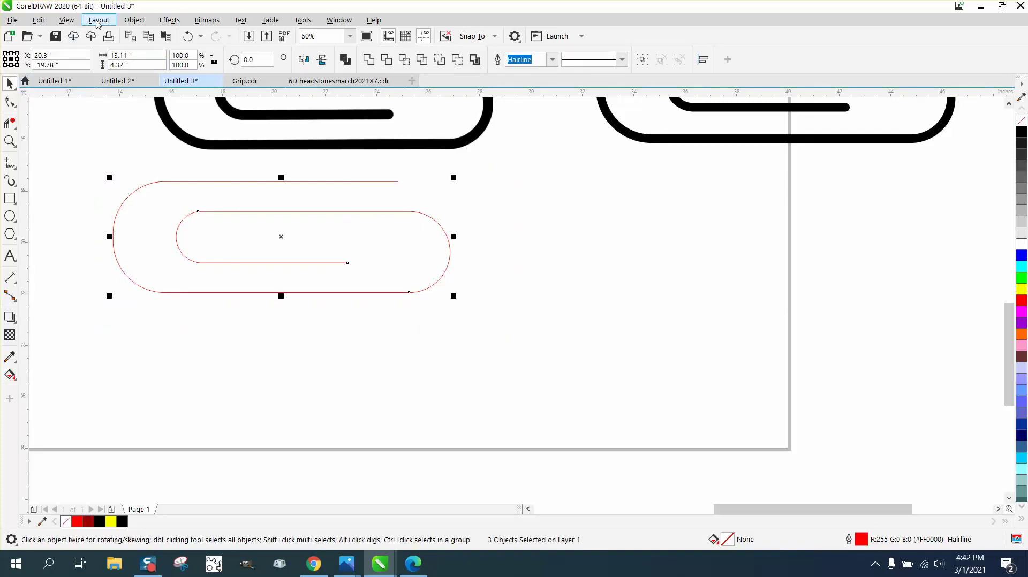
pyautogui.click(134, 20)
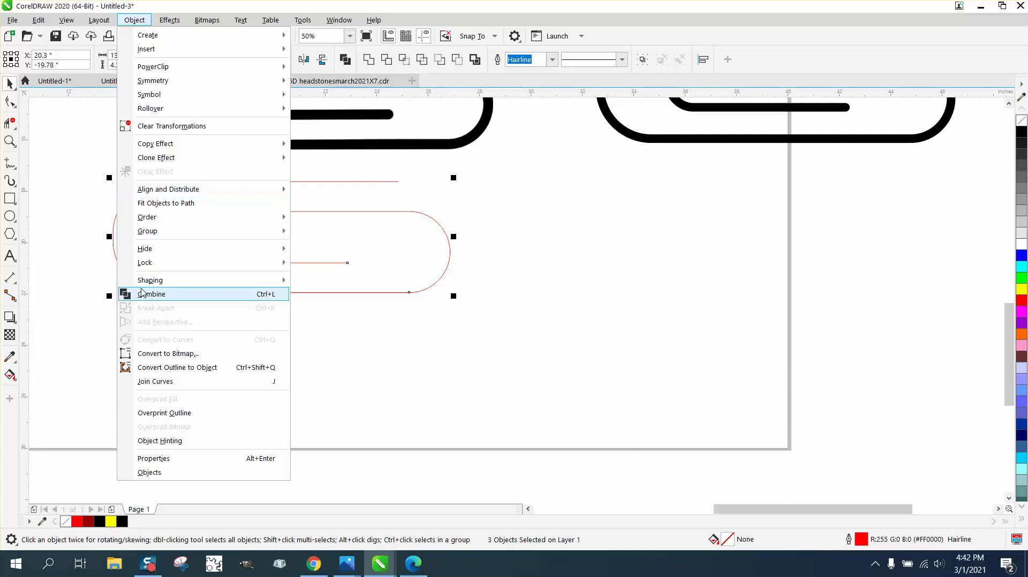
pyautogui.click(141, 294)
# Step: Shorten the top line and undo the sag introduced in the bottom segment
pyautogui.click(10, 102)
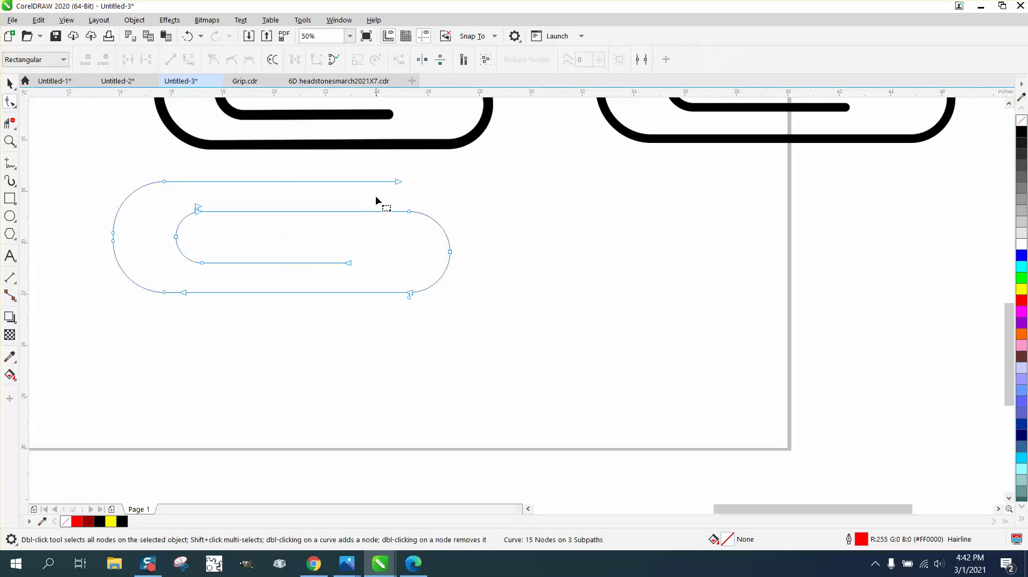
pyautogui.moveTo(398, 182); pyautogui.dragTo(348, 182)
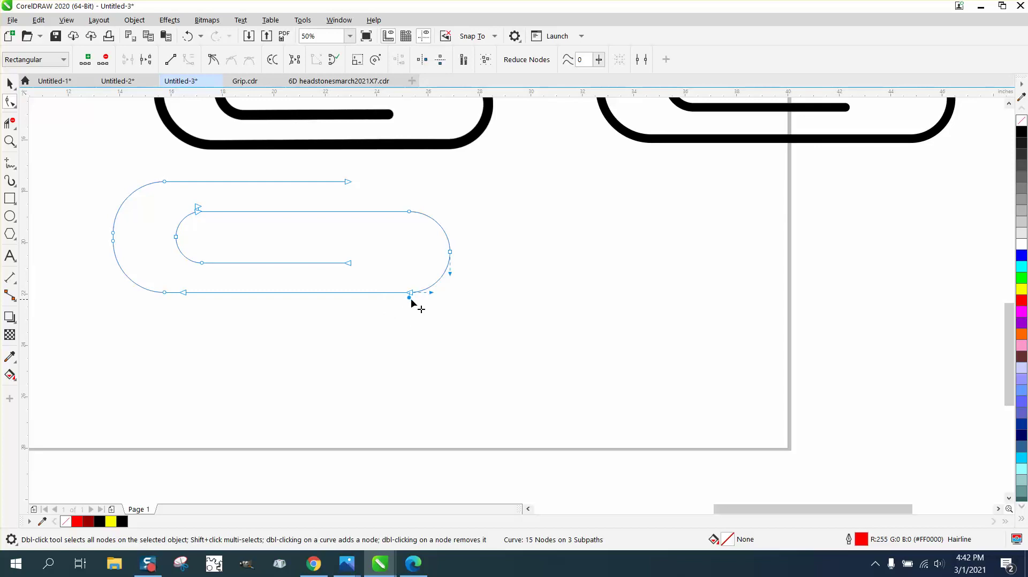
pyautogui.moveTo(410, 298); pyautogui.dragTo(430, 317)
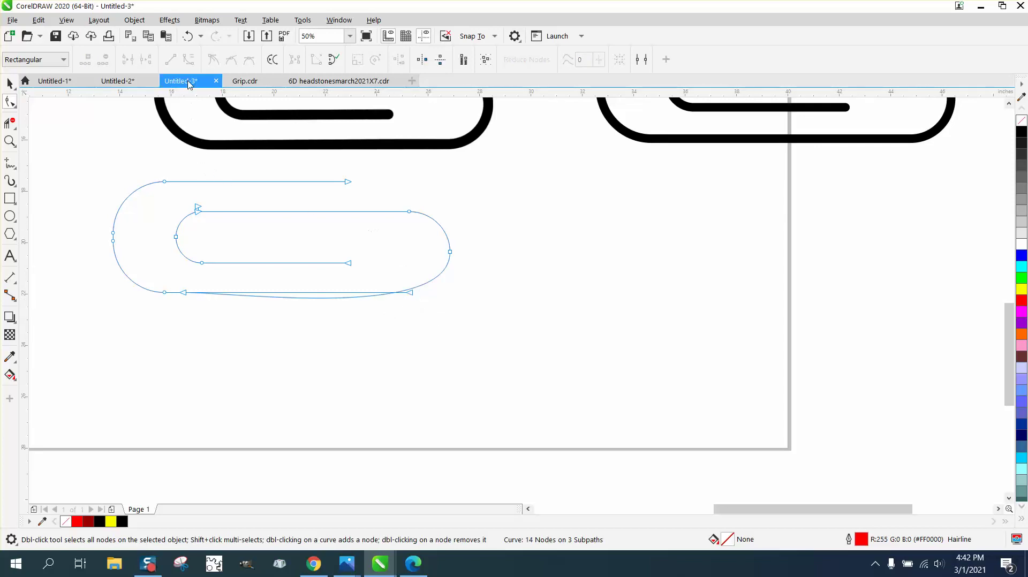
pyautogui.click(188, 36)
# Step: Move the paperclip outline down and to the right
pyautogui.click(10, 83)
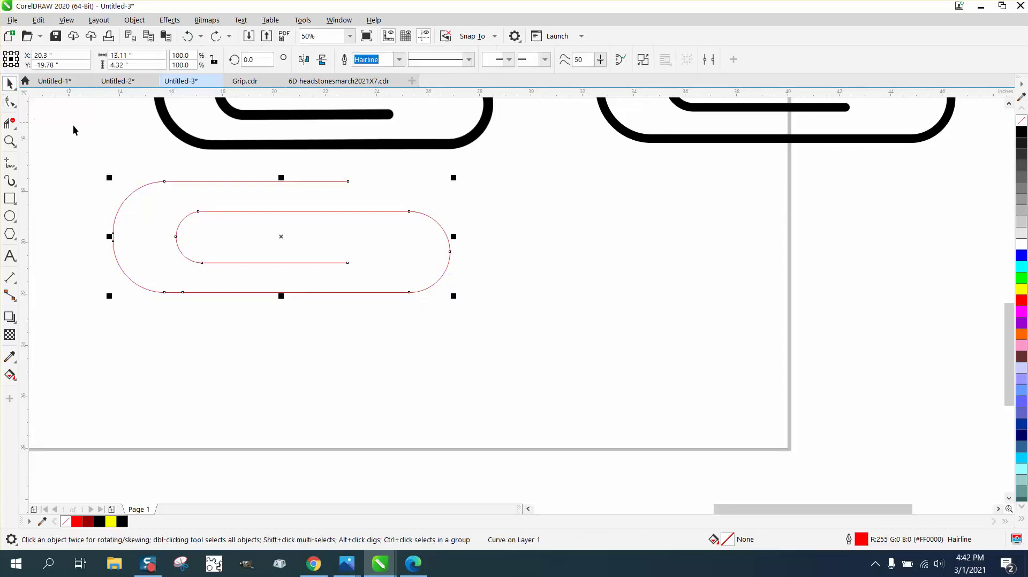
pyautogui.click(298, 232)
pyautogui.moveTo(298, 212); pyautogui.dragTo(317, 244)
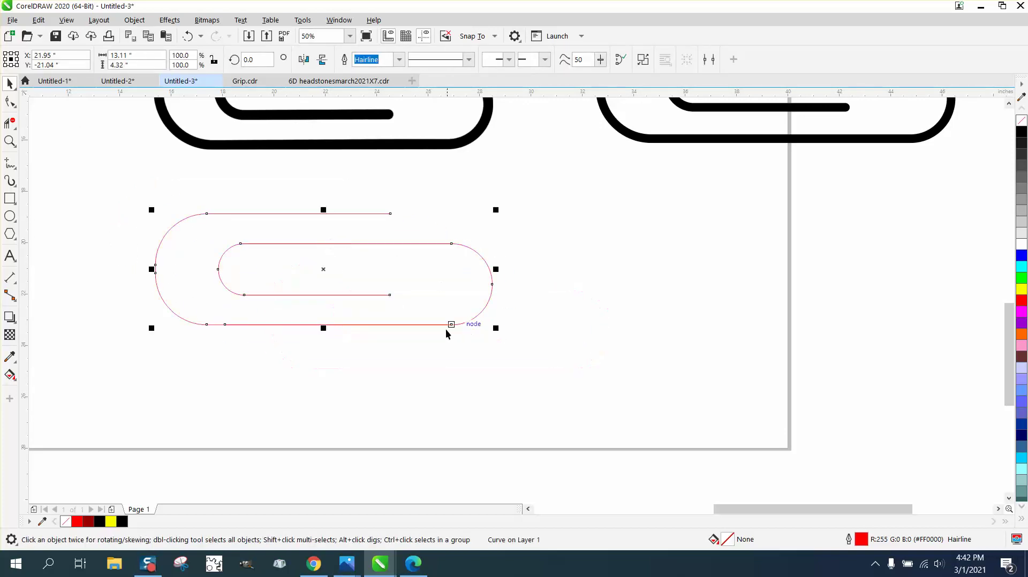
# Step: Zoom in on the bottom-right corner and break the path apart at its corner node
pyautogui.click(10, 141)
pyautogui.moveTo(368, 311); pyautogui.dragTo(487, 358)
pyautogui.click(13, 105)
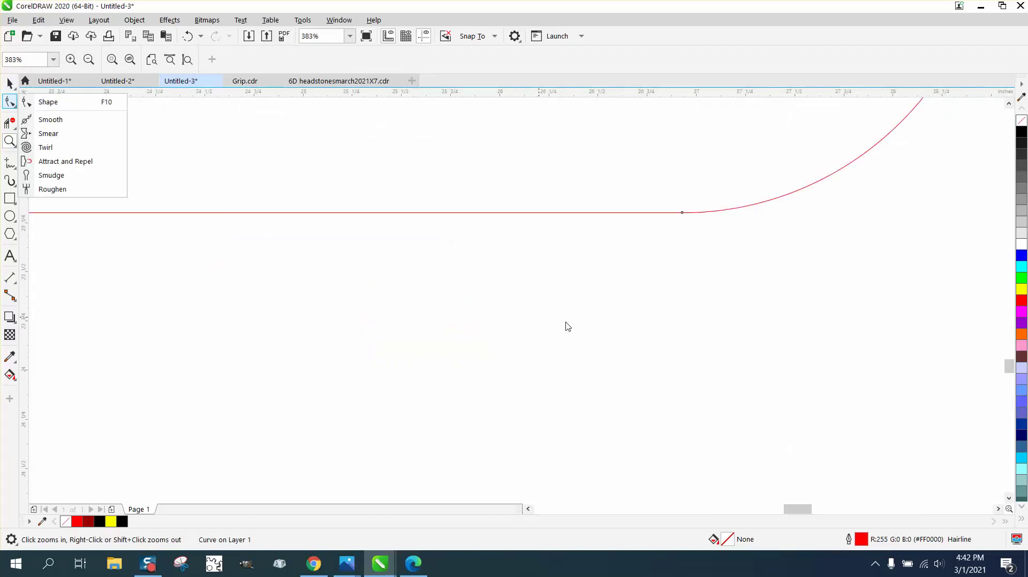
pyautogui.scroll(-2, 566, 323)
pyautogui.click(10, 123)
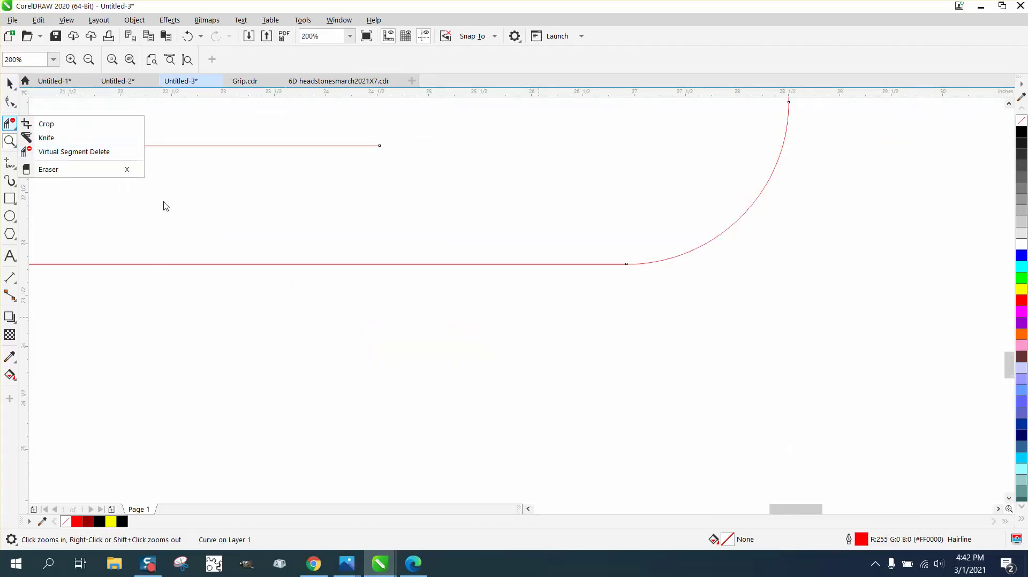
pyautogui.click(13, 105)
pyautogui.click(13, 107)
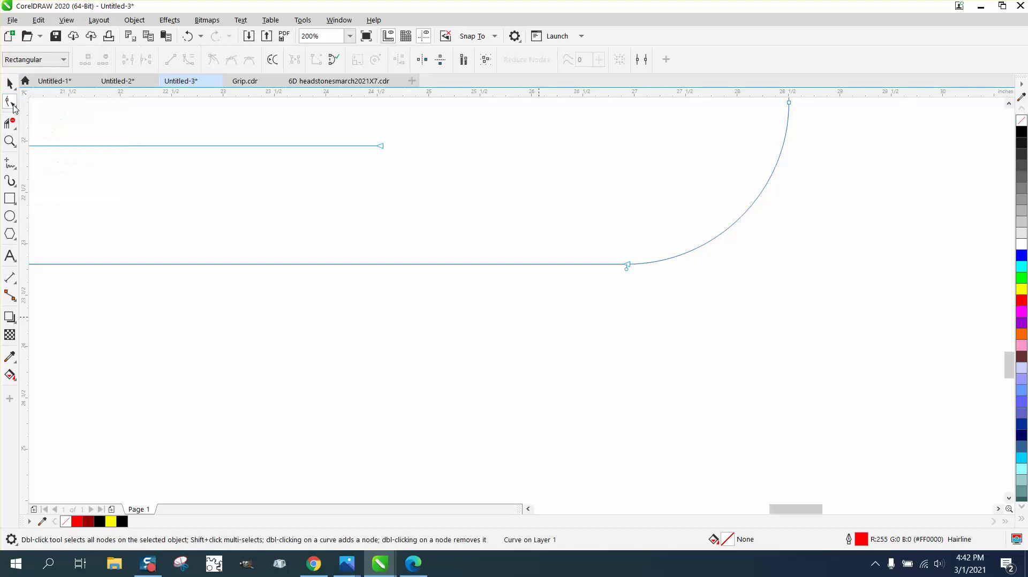
pyautogui.moveTo(636, 288); pyautogui.dragTo(627, 277)
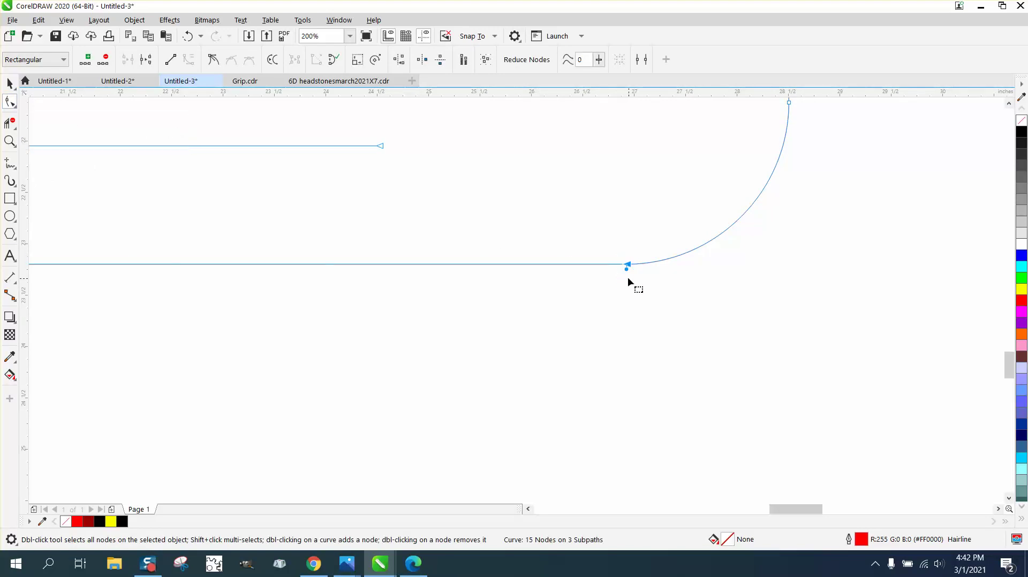
pyautogui.rightClick(625, 271)
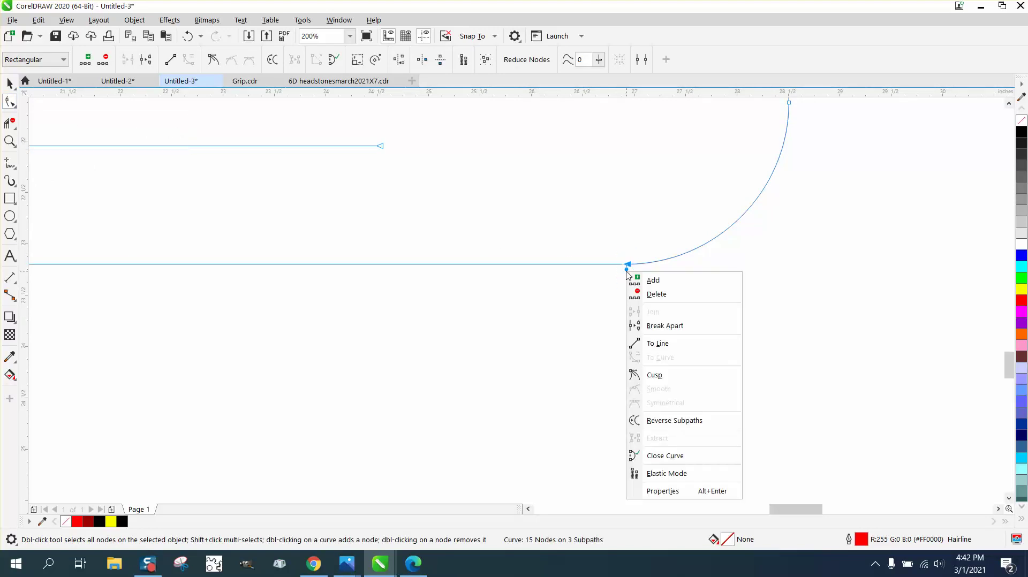
pyautogui.click(672, 326)
# Step: Pull the lower line's freed end node downward
pyautogui.moveTo(625, 272); pyautogui.dragTo(621, 340)
pyautogui.click(187, 36)
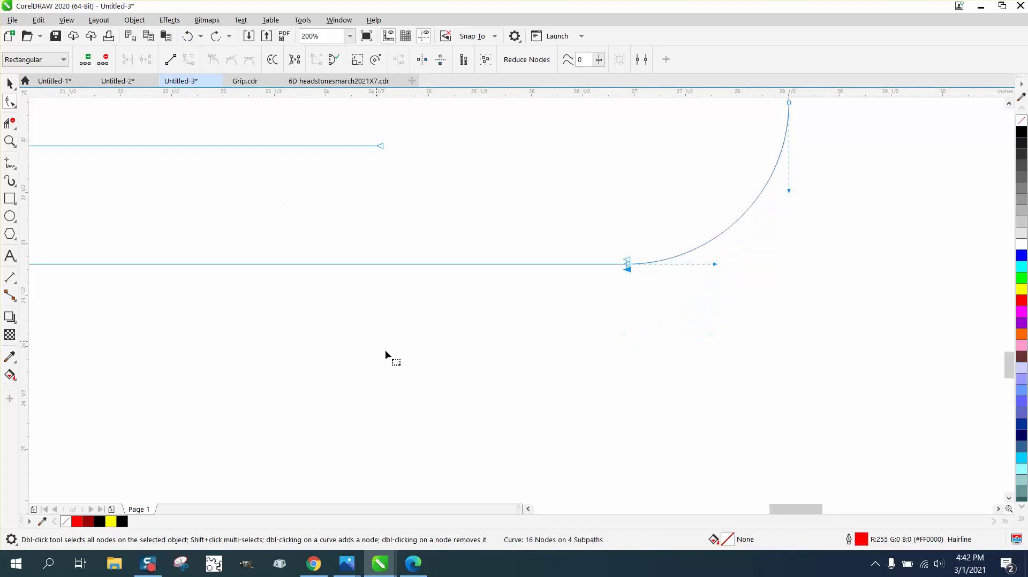
pyautogui.moveTo(627, 265); pyautogui.dragTo(613, 336)
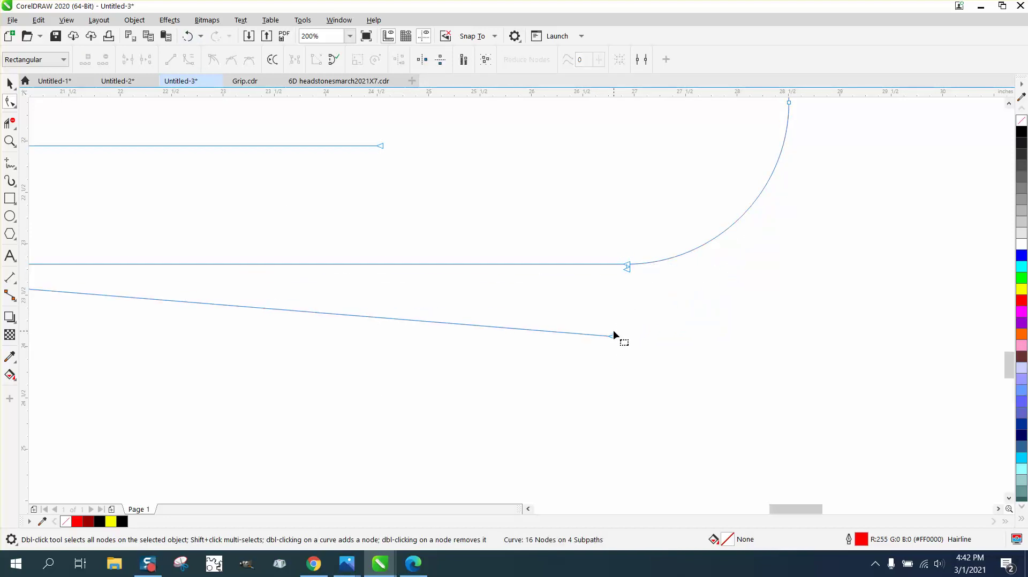
pyautogui.scroll(-2, 613, 337)
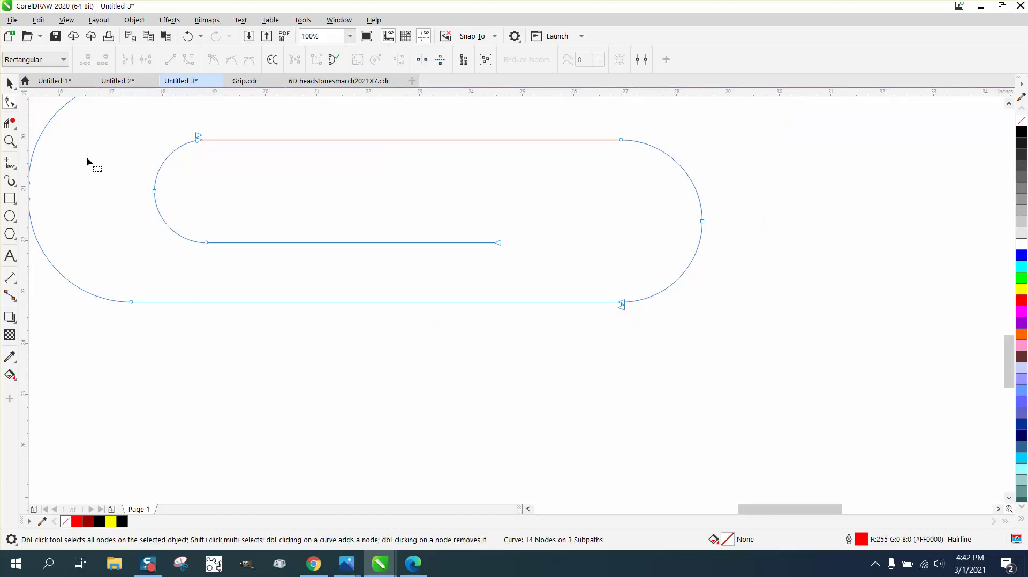
pyautogui.scroll(-2, 382, 245)
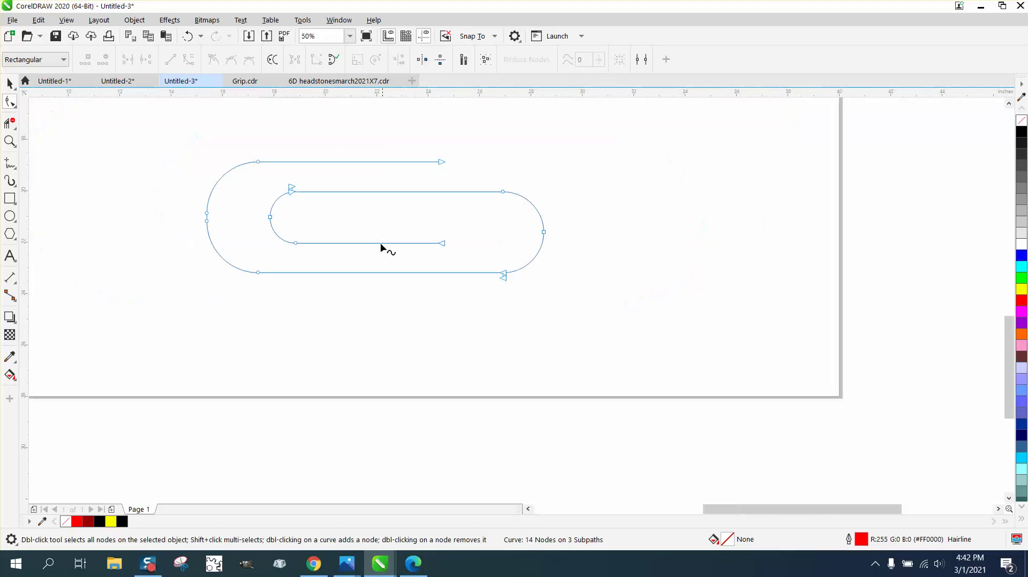
# Step: Break the paperclip curve apart into separate pieces
pyautogui.click(10, 84)
pyautogui.moveTo(140, 126); pyautogui.dragTo(742, 365)
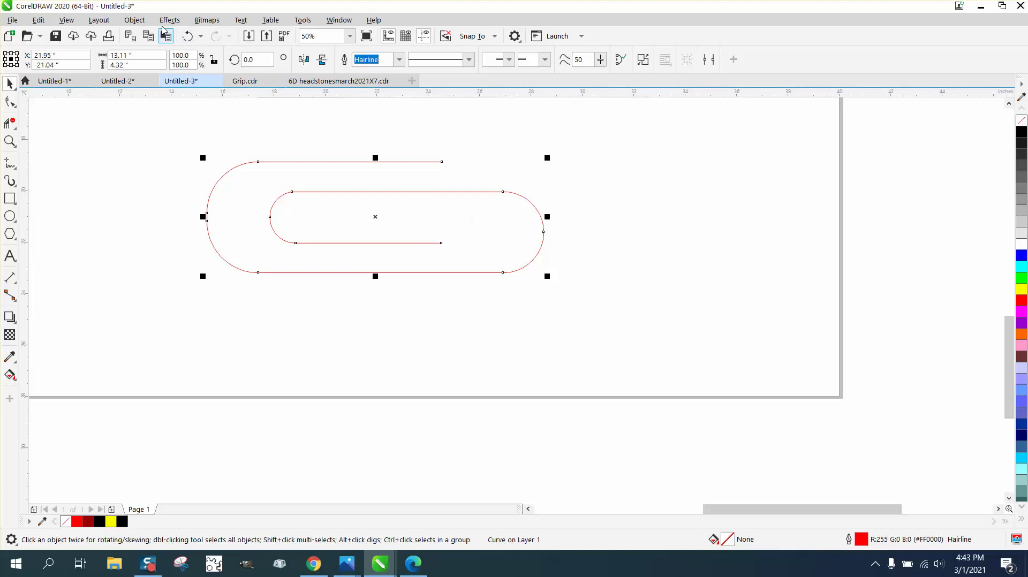
pyautogui.click(134, 20)
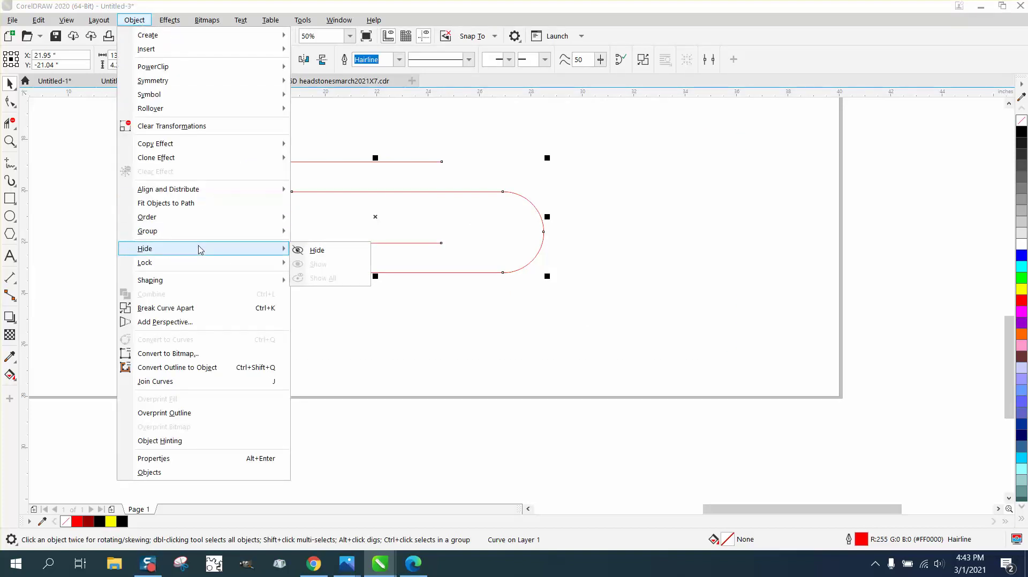
pyautogui.moveTo(198, 263)
pyautogui.moveTo(168, 234)
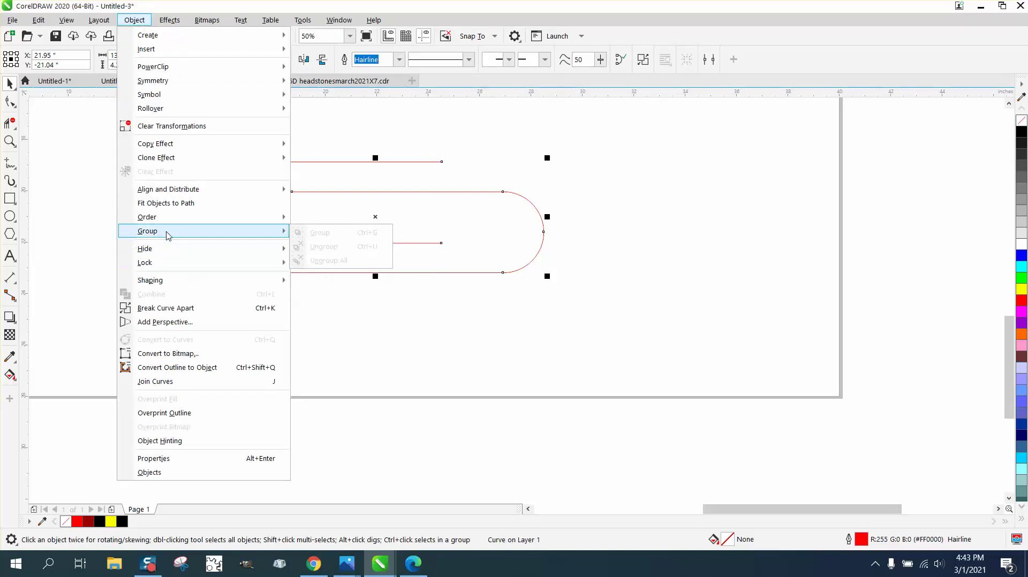
pyautogui.click(194, 307)
# Step: Select all three pieces and combine them into one curve
pyautogui.moveTo(188, 145); pyautogui.dragTo(597, 343)
pyautogui.click(134, 19)
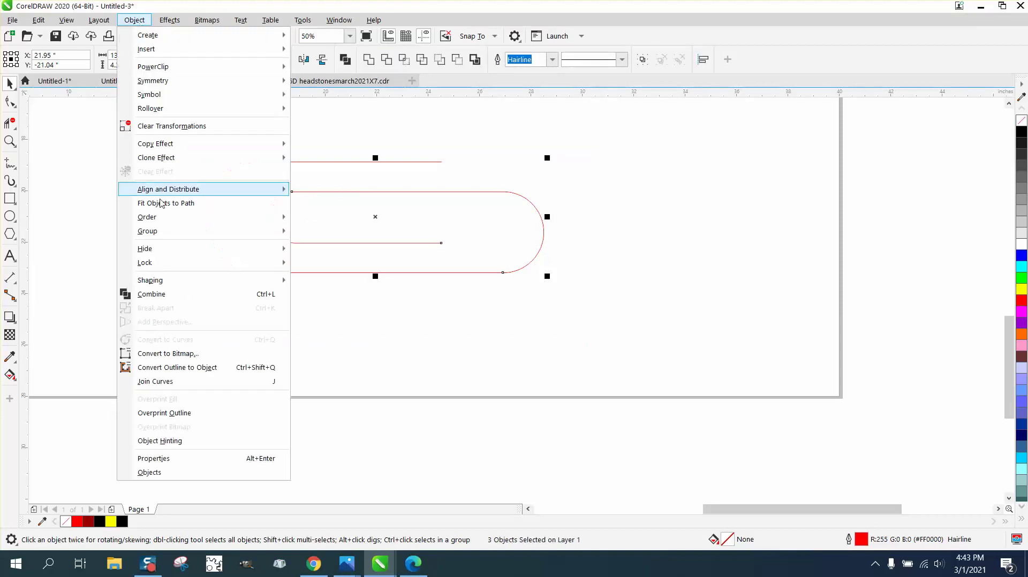
pyautogui.click(168, 296)
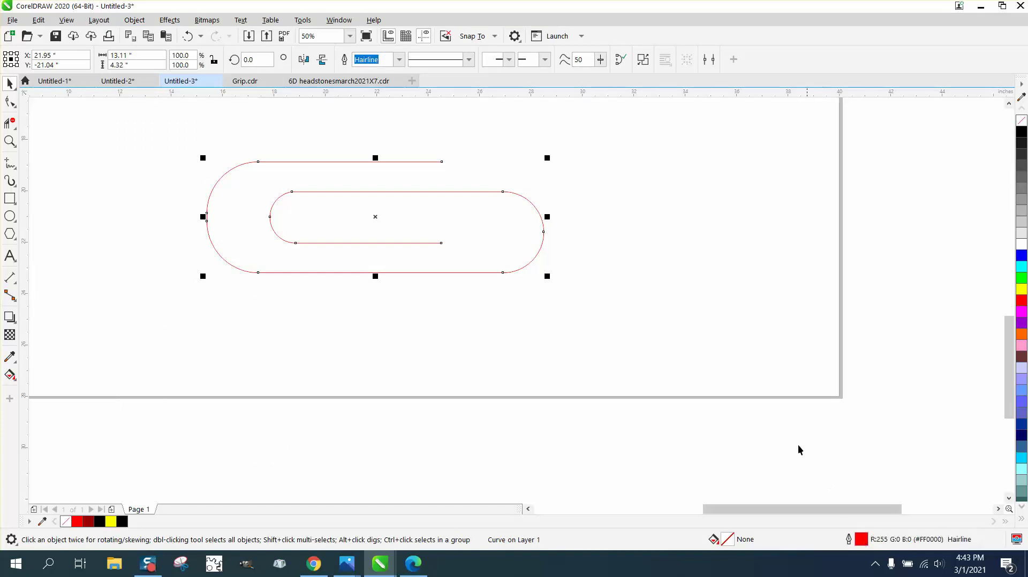
# Step: In Outline Pen, set colour black, width 16.0 pt and round line caps, then apply
pyautogui.doubleClick(860, 539)
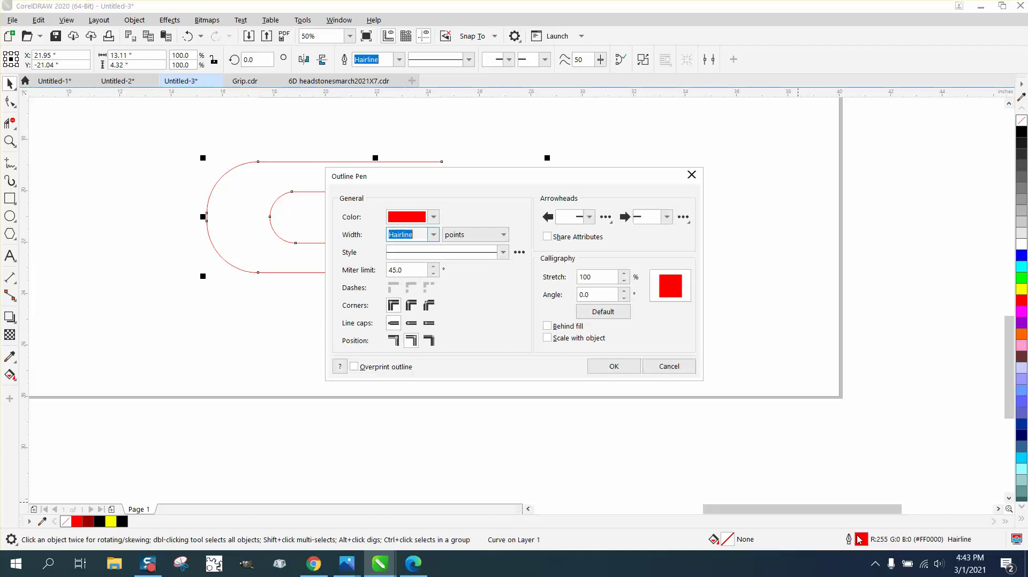
pyautogui.click(433, 217)
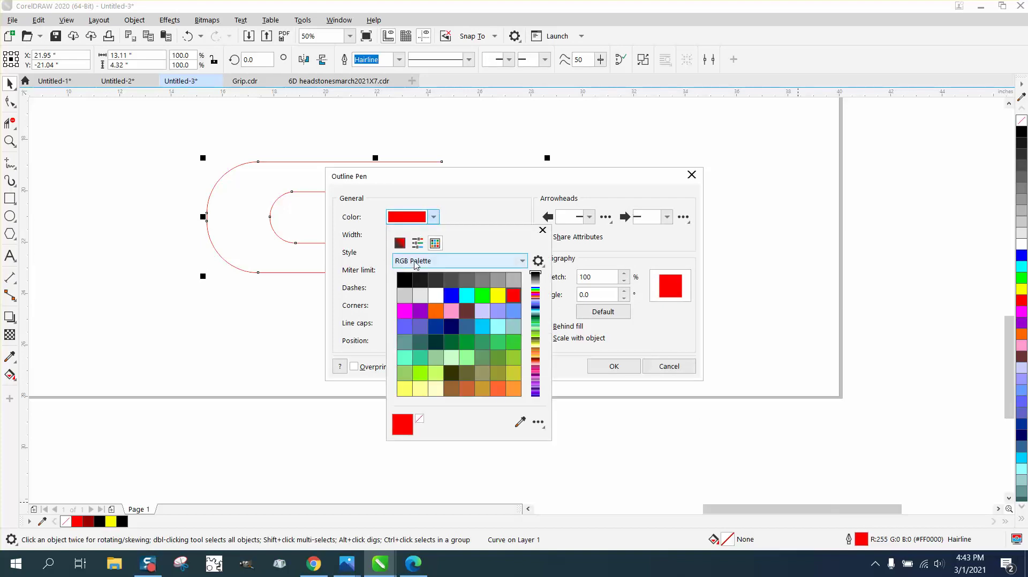
pyautogui.click(410, 282)
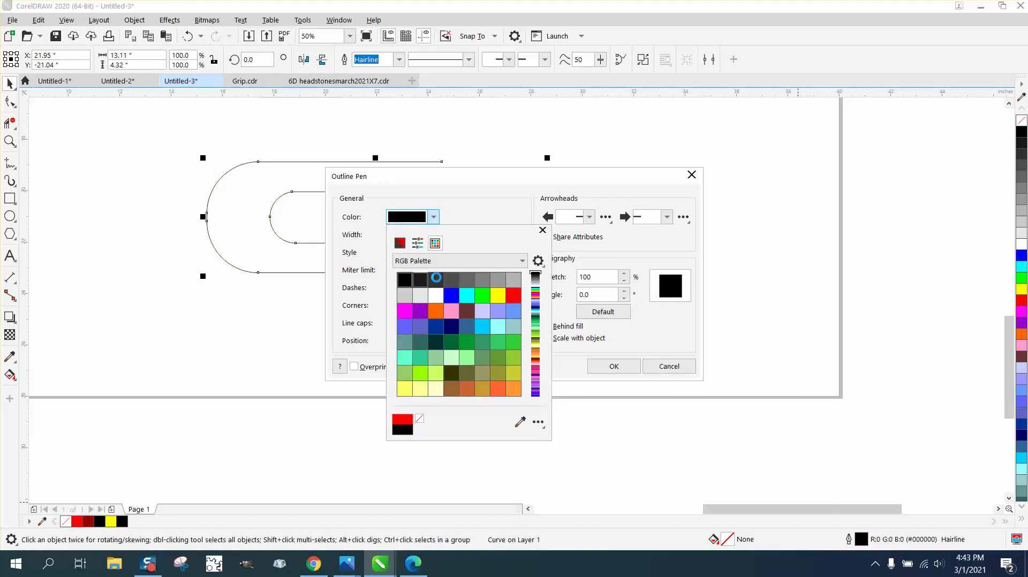
pyautogui.click(542, 230)
pyautogui.moveTo(546, 186); pyautogui.dragTo(763, 130)
pyautogui.click(643, 187)
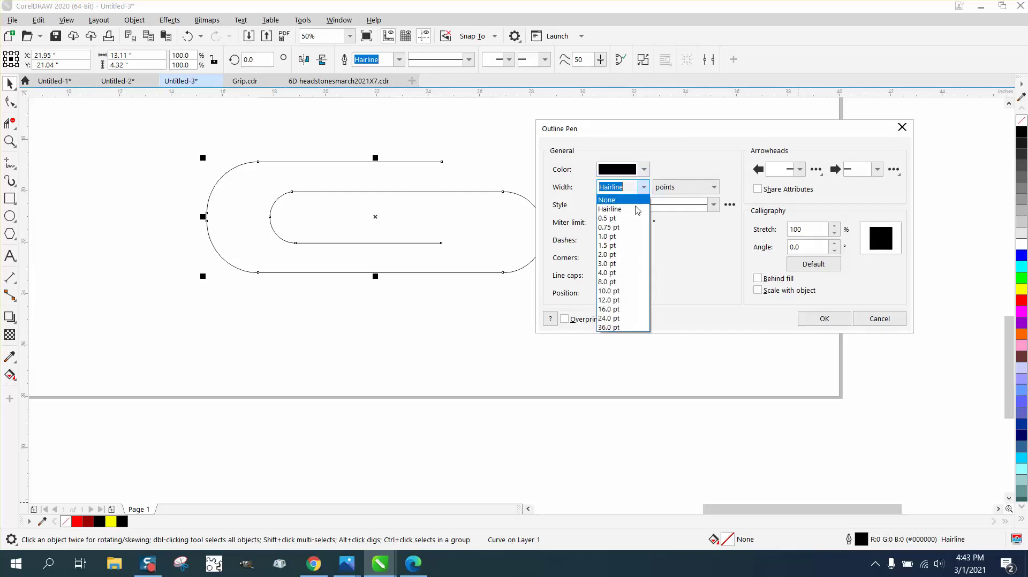
pyautogui.click(616, 310)
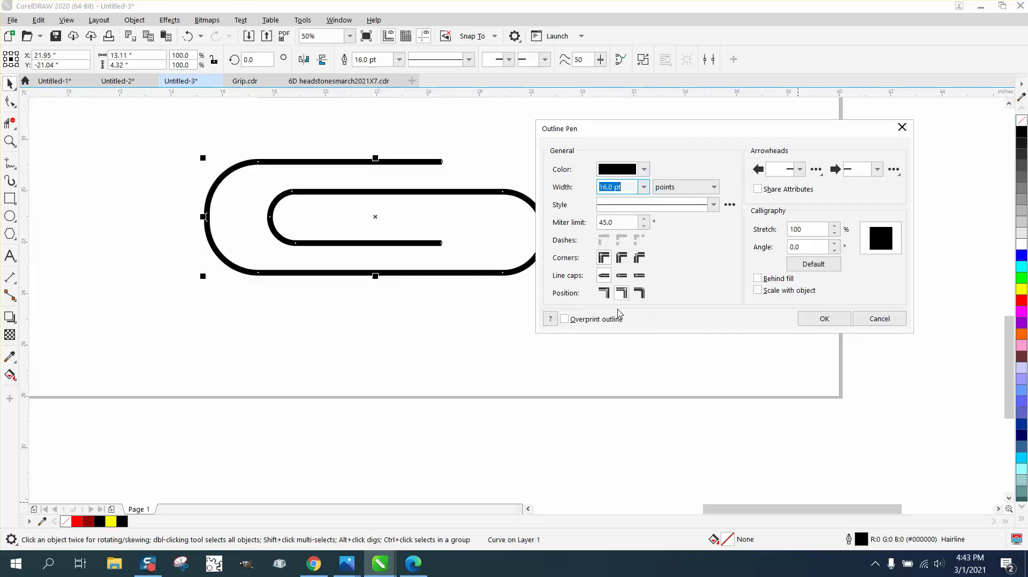
pyautogui.click(622, 276)
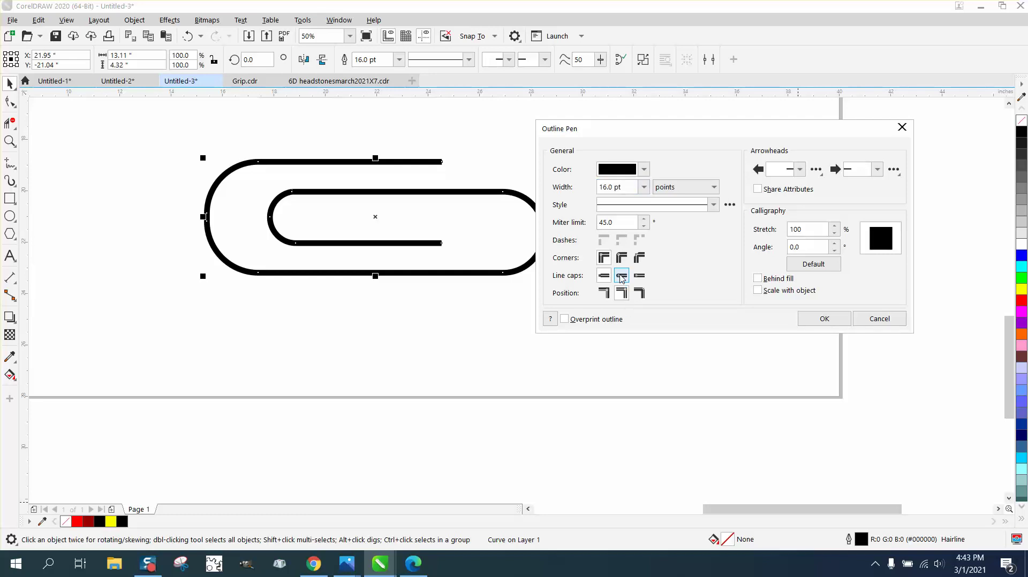
pyautogui.click(824, 319)
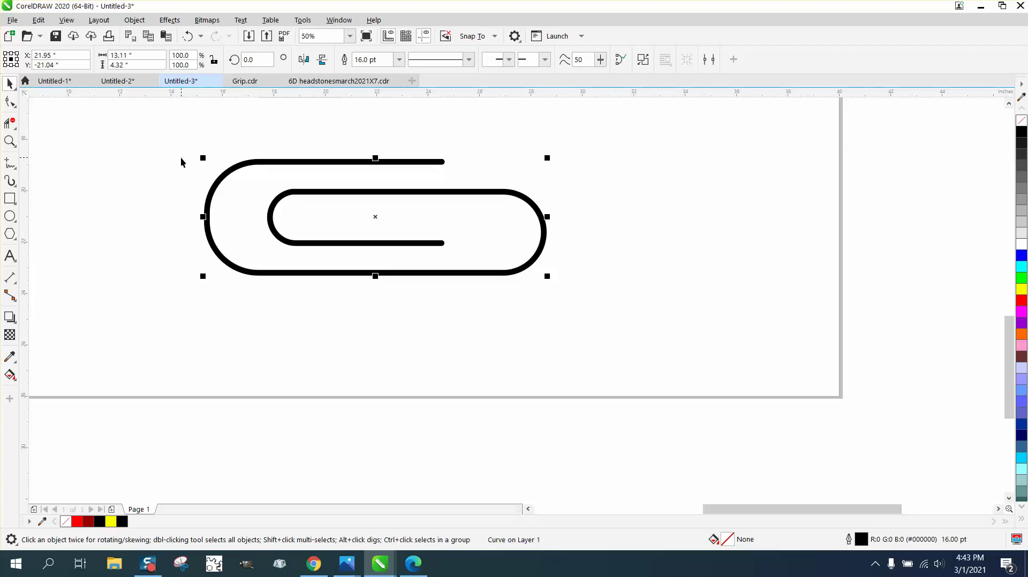
pyautogui.click(10, 140)
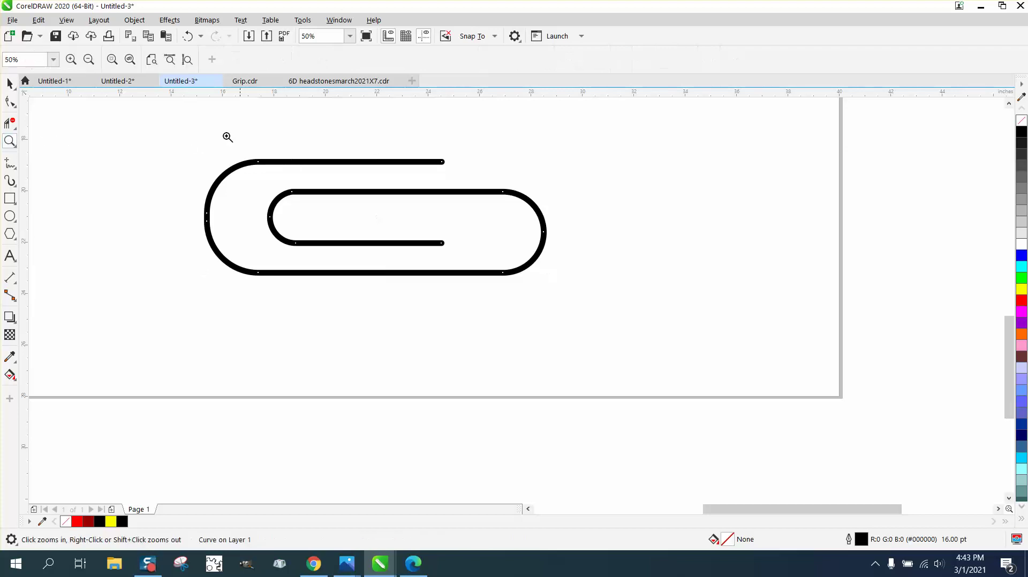
pyautogui.moveTo(188, 140); pyautogui.dragTo(642, 298)
pyautogui.scroll(-5, 514, 238)
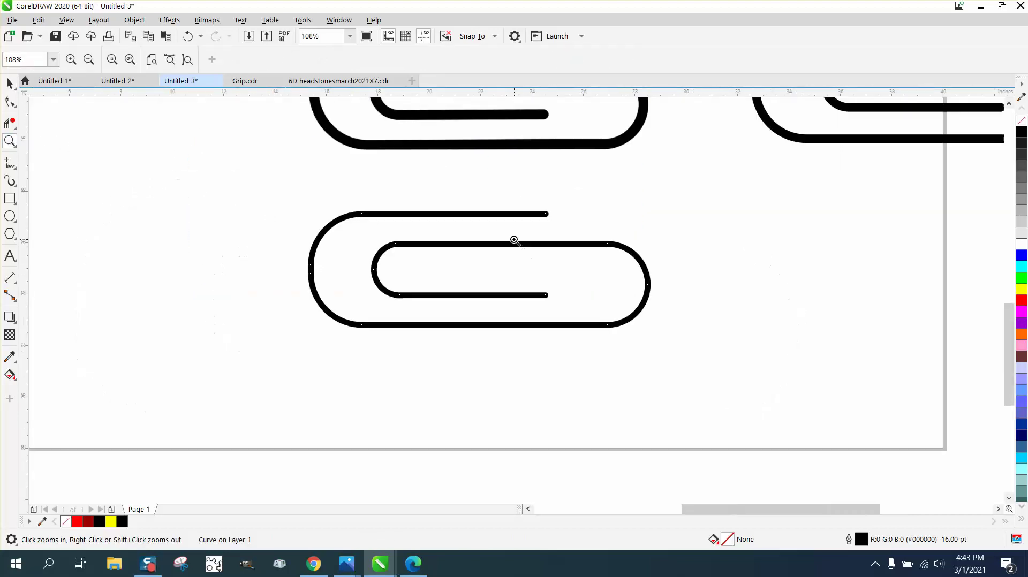